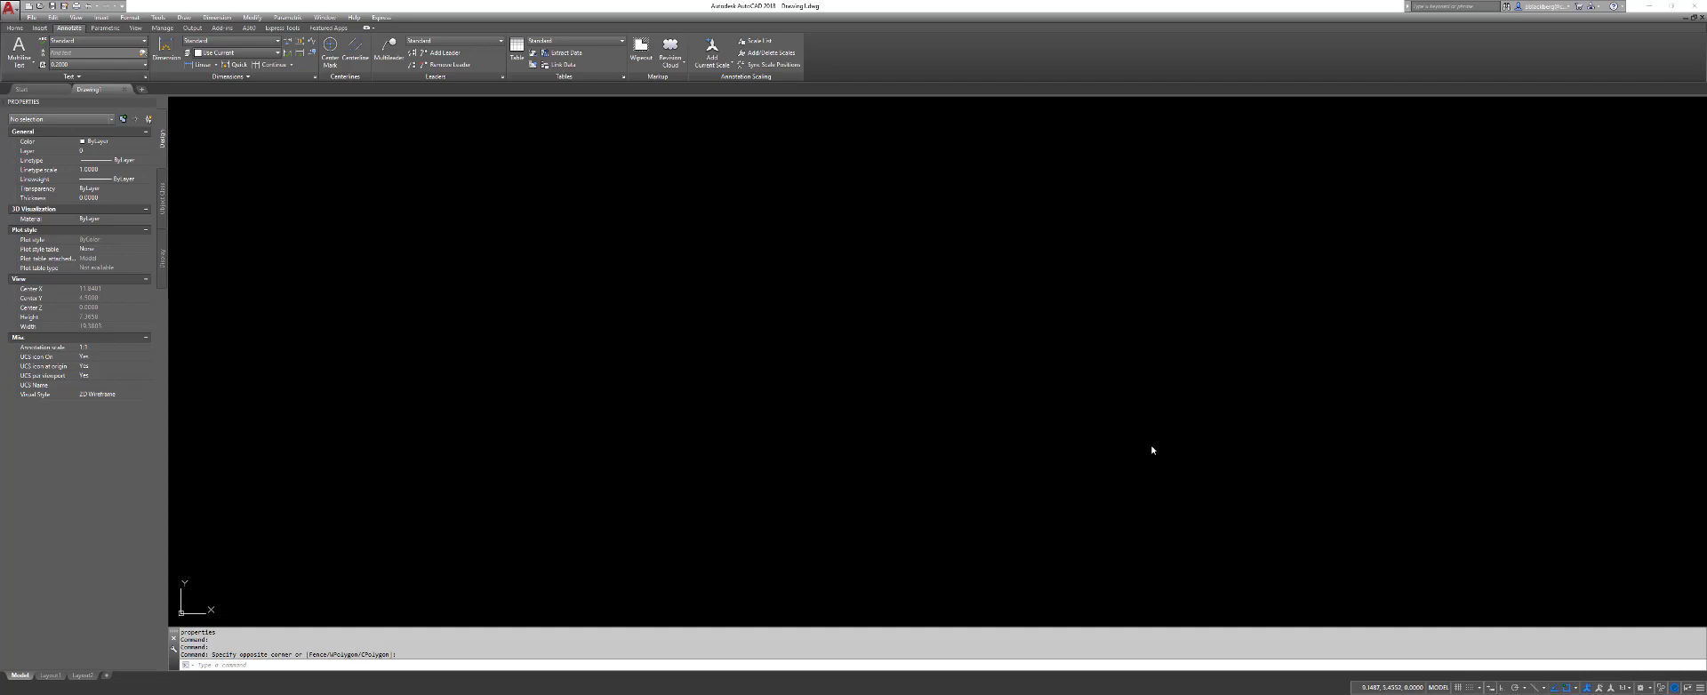
- Restore the AutoCAD window from maximized, move it slightly and narrow it from the right edge
double_click(1304, 4)
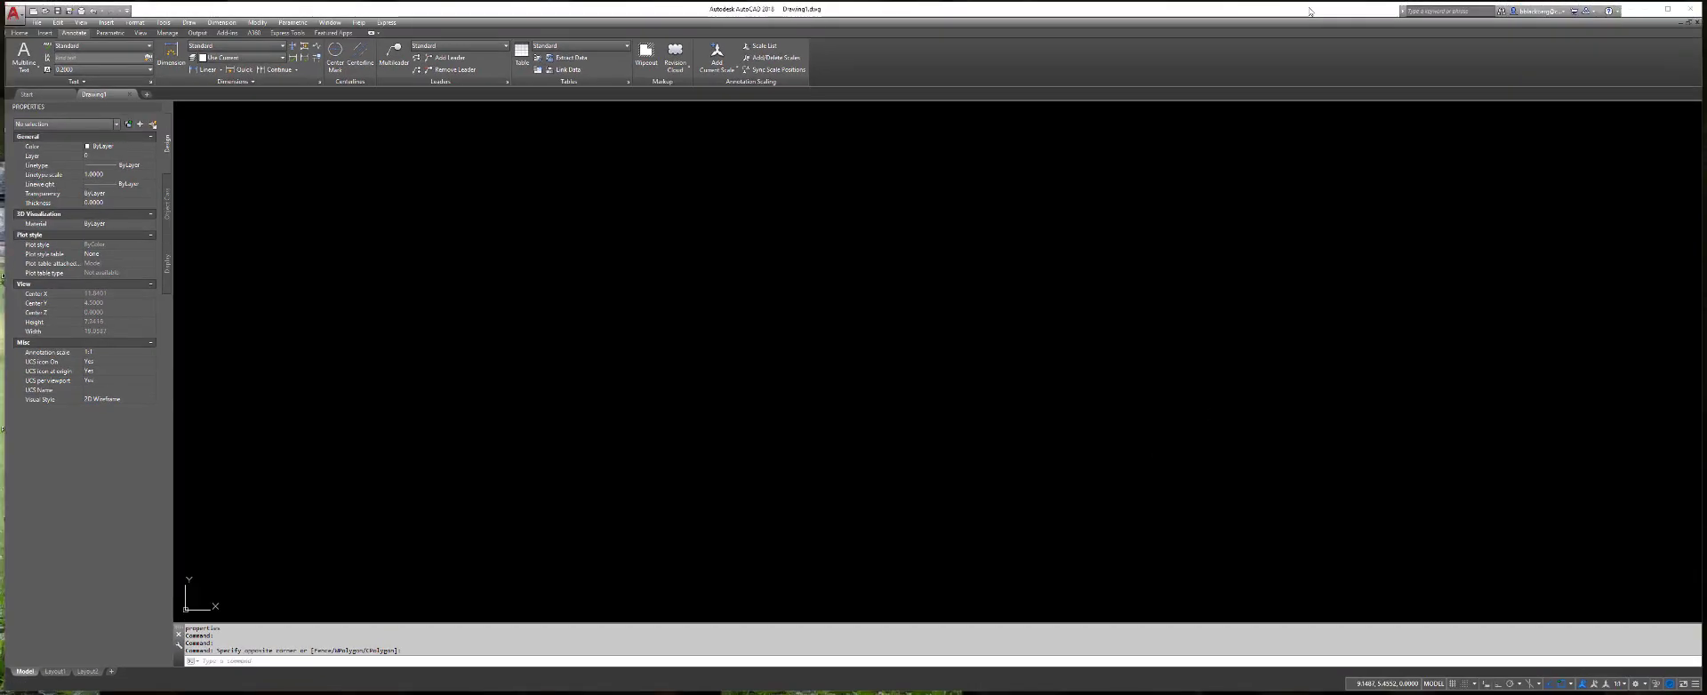
double_click(1293, 9)
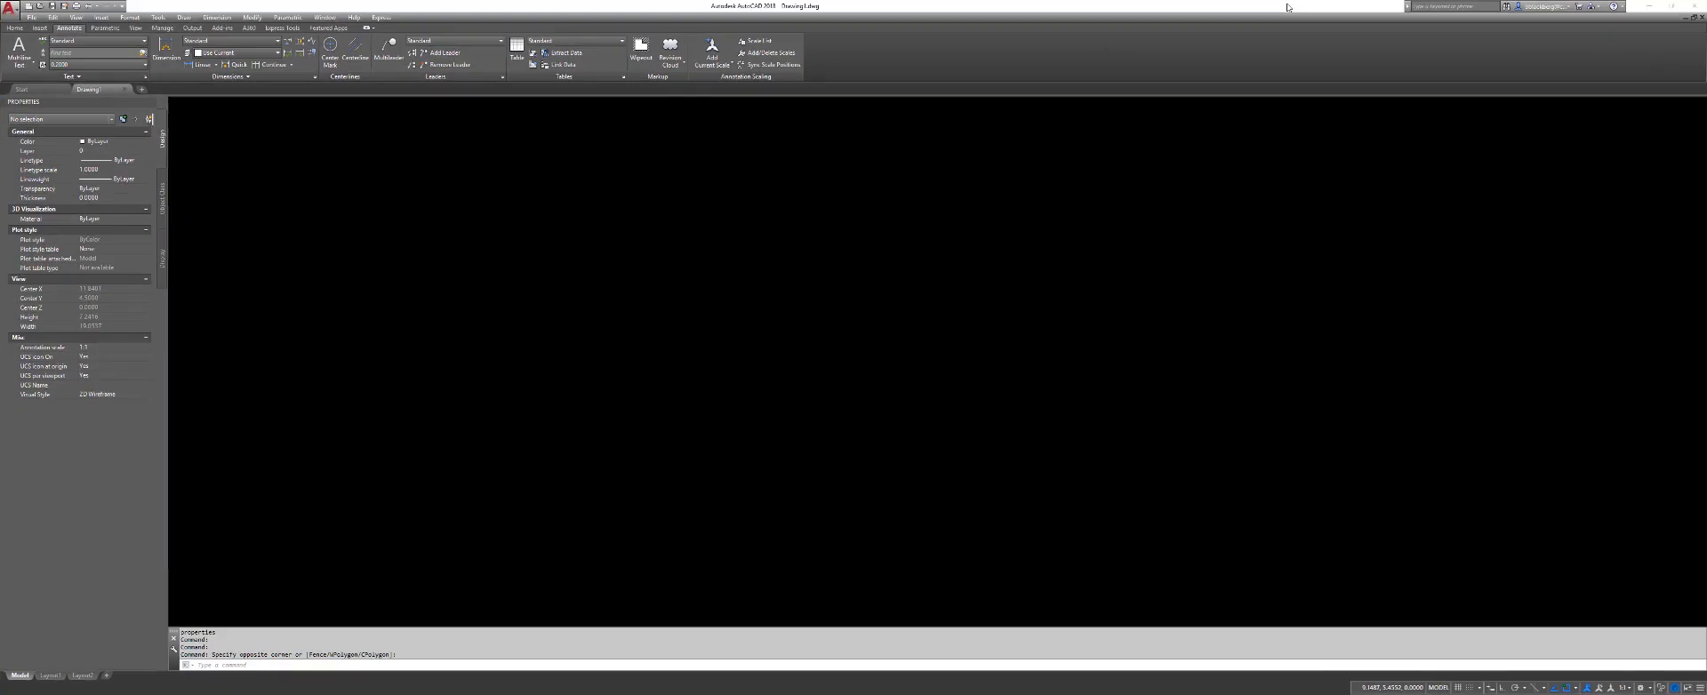
double_click(1290, 8)
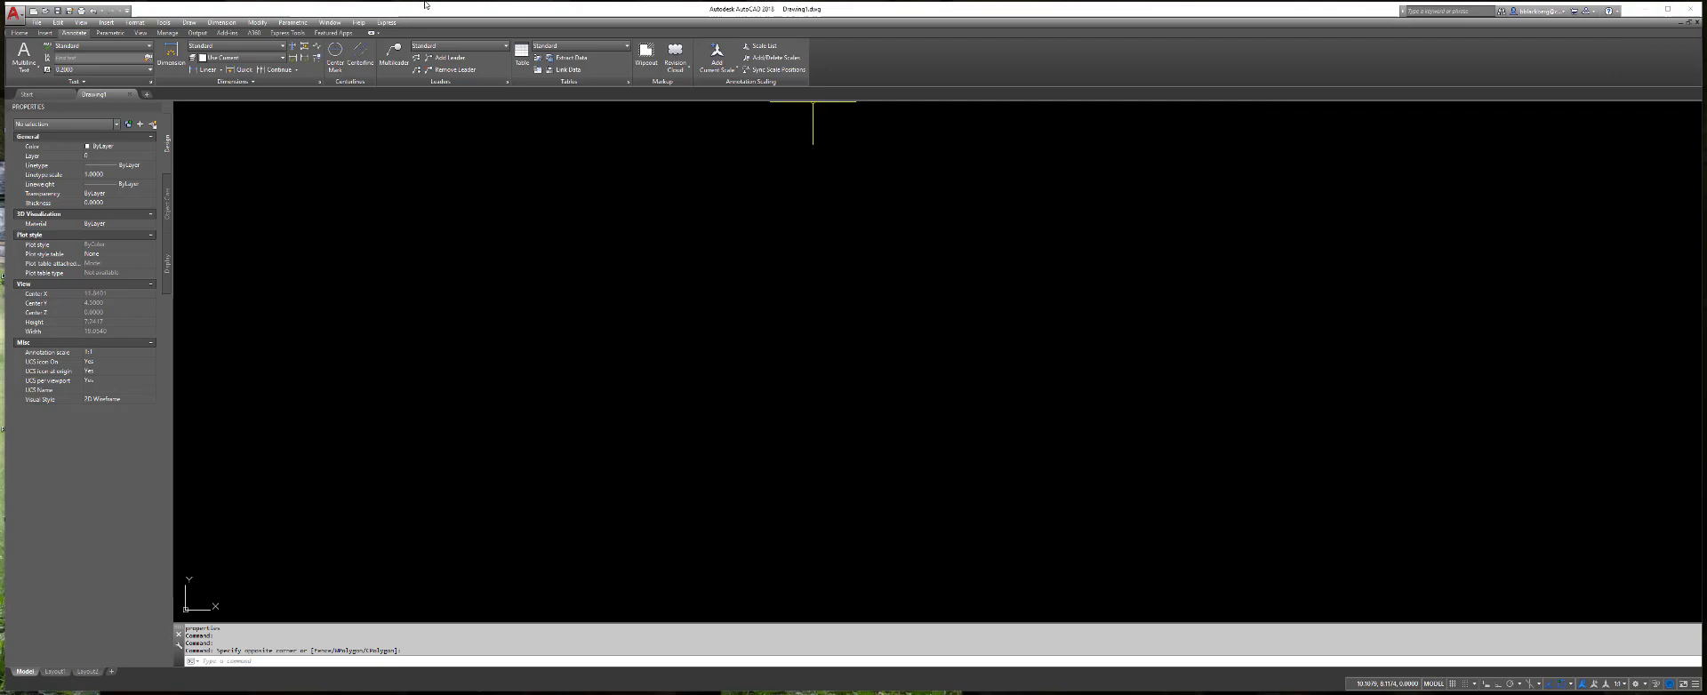
mouse_move(432, 7)
left_mouse_down()
mouse_move(474, 29)
mouse_move(425, 12)
left_mouse_up()
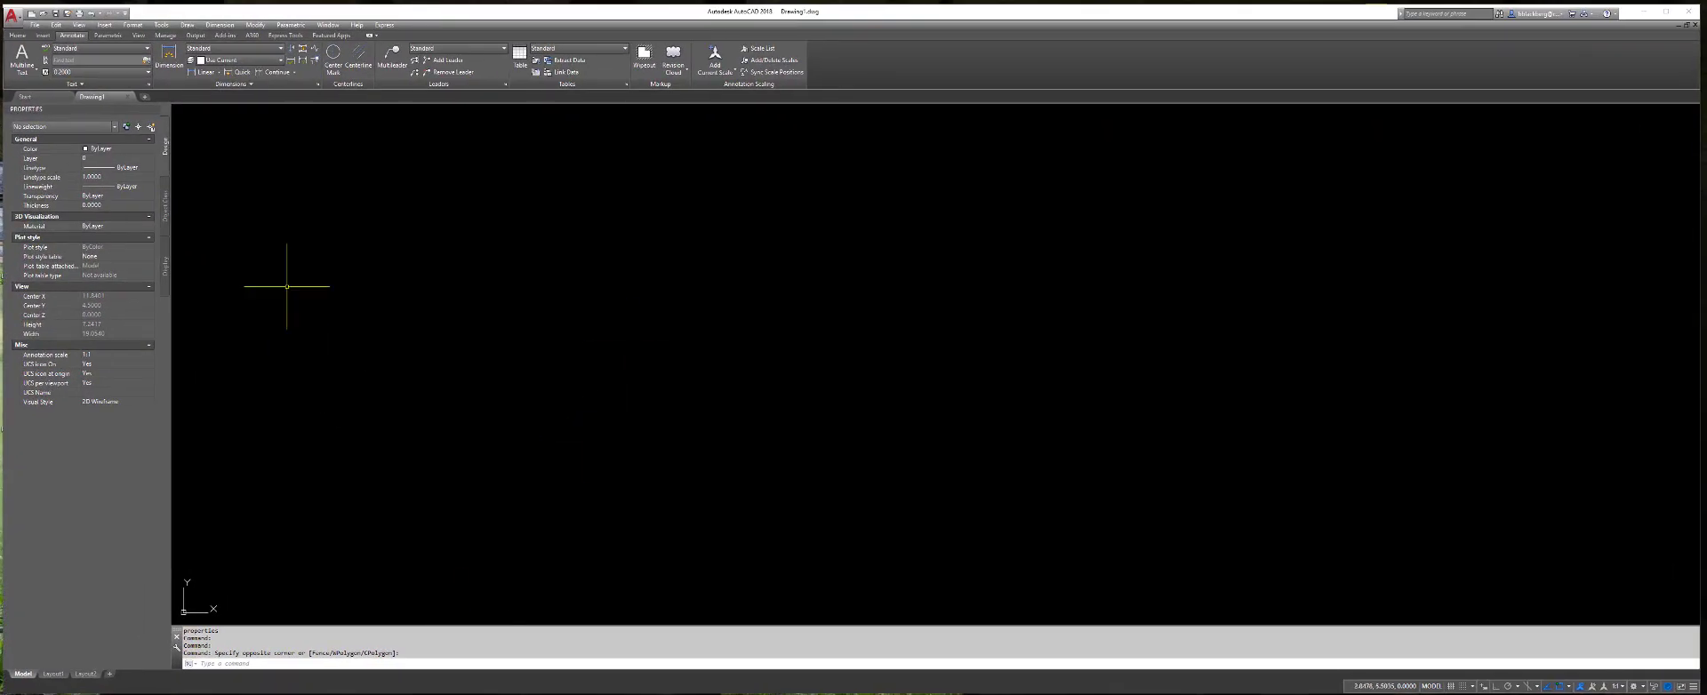
left_click_drag(457, 16, 453, 14)
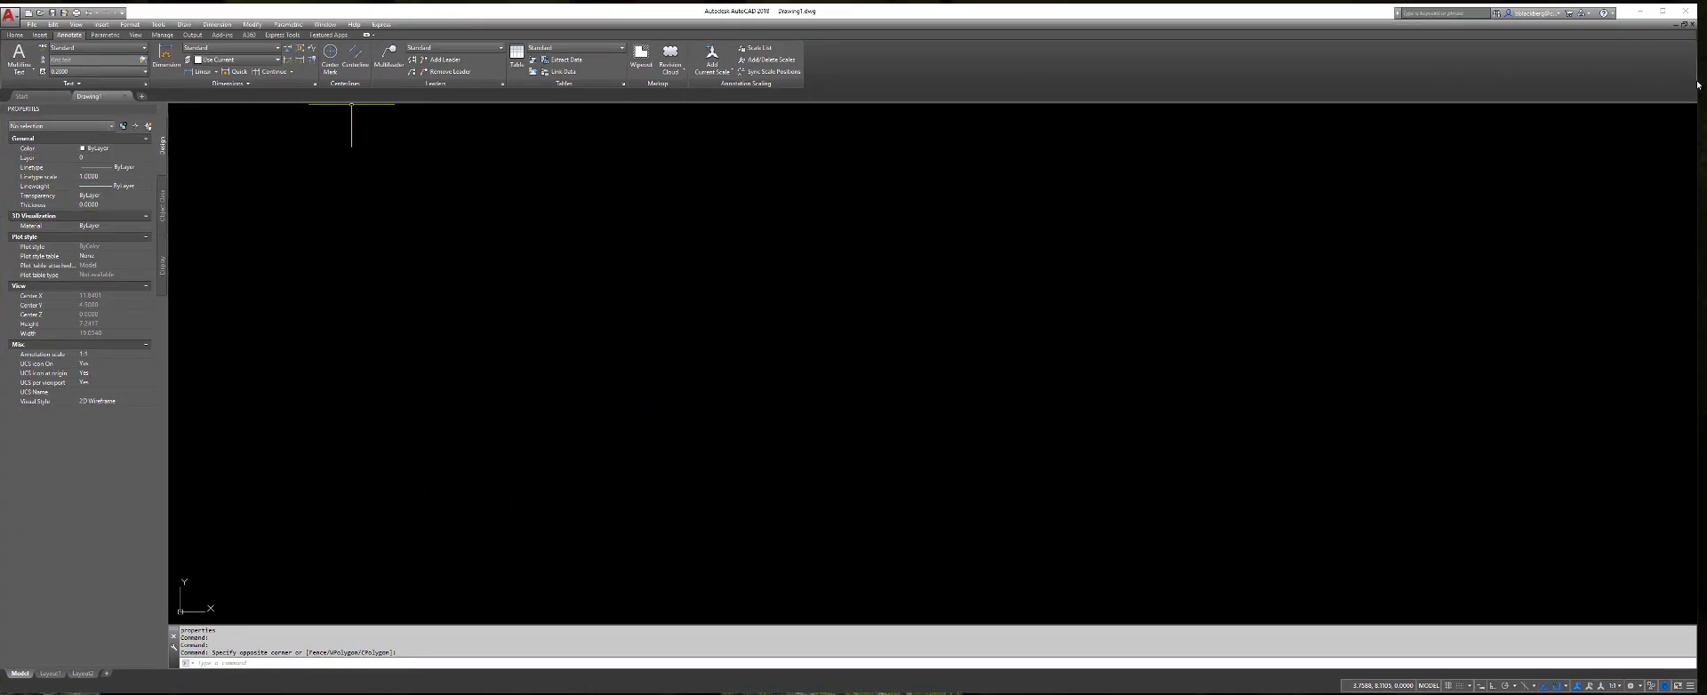
left_click_drag(1680, 82, 1703, 180)
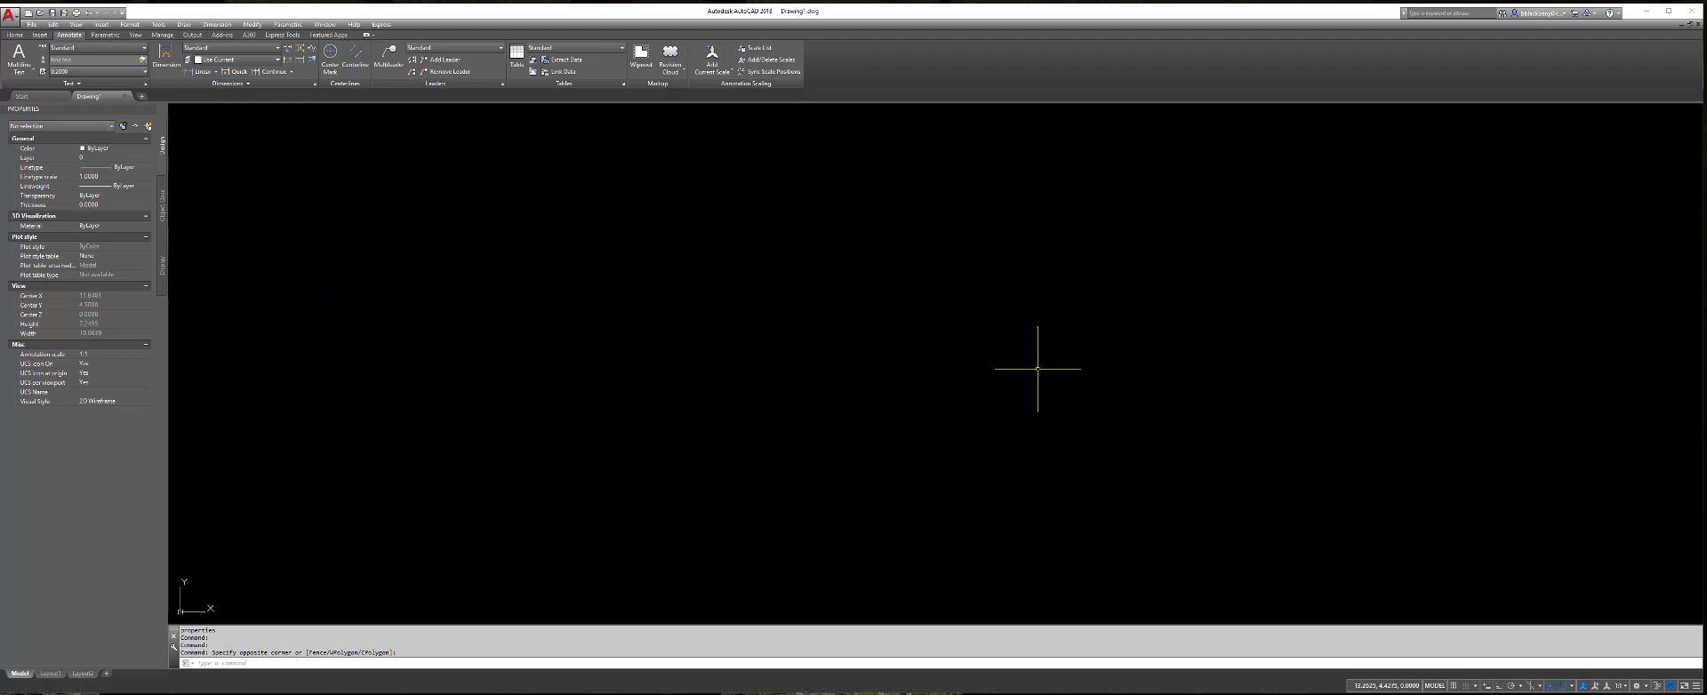
- Draw the face circle and two equal-radius eye circles with the C command
left_click(613, 371)
left_click(558, 371)
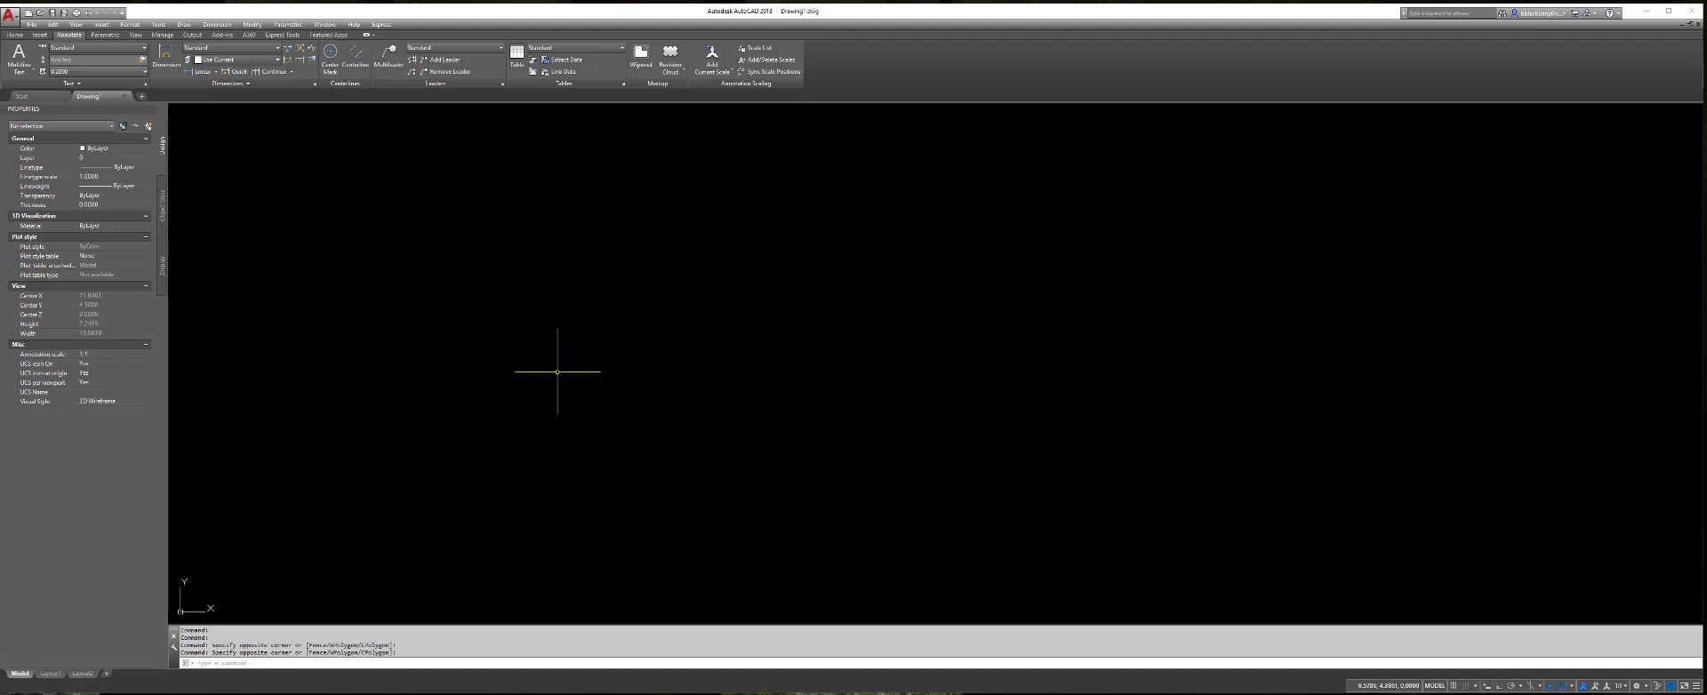
type("c")
key("Return")
left_click(447, 347)
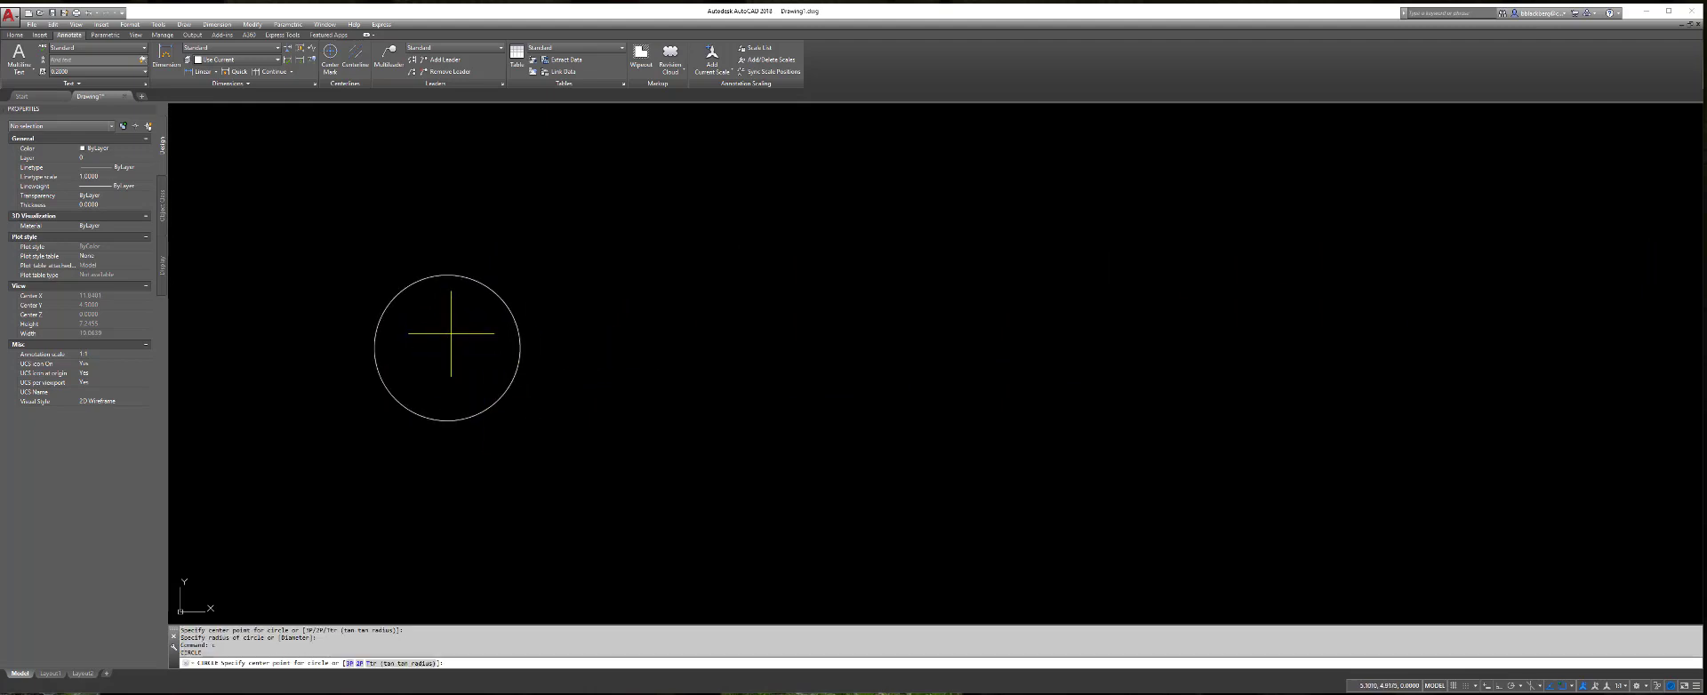
left_click(434, 320)
key("Return")
left_click(463, 319)
key("Return")
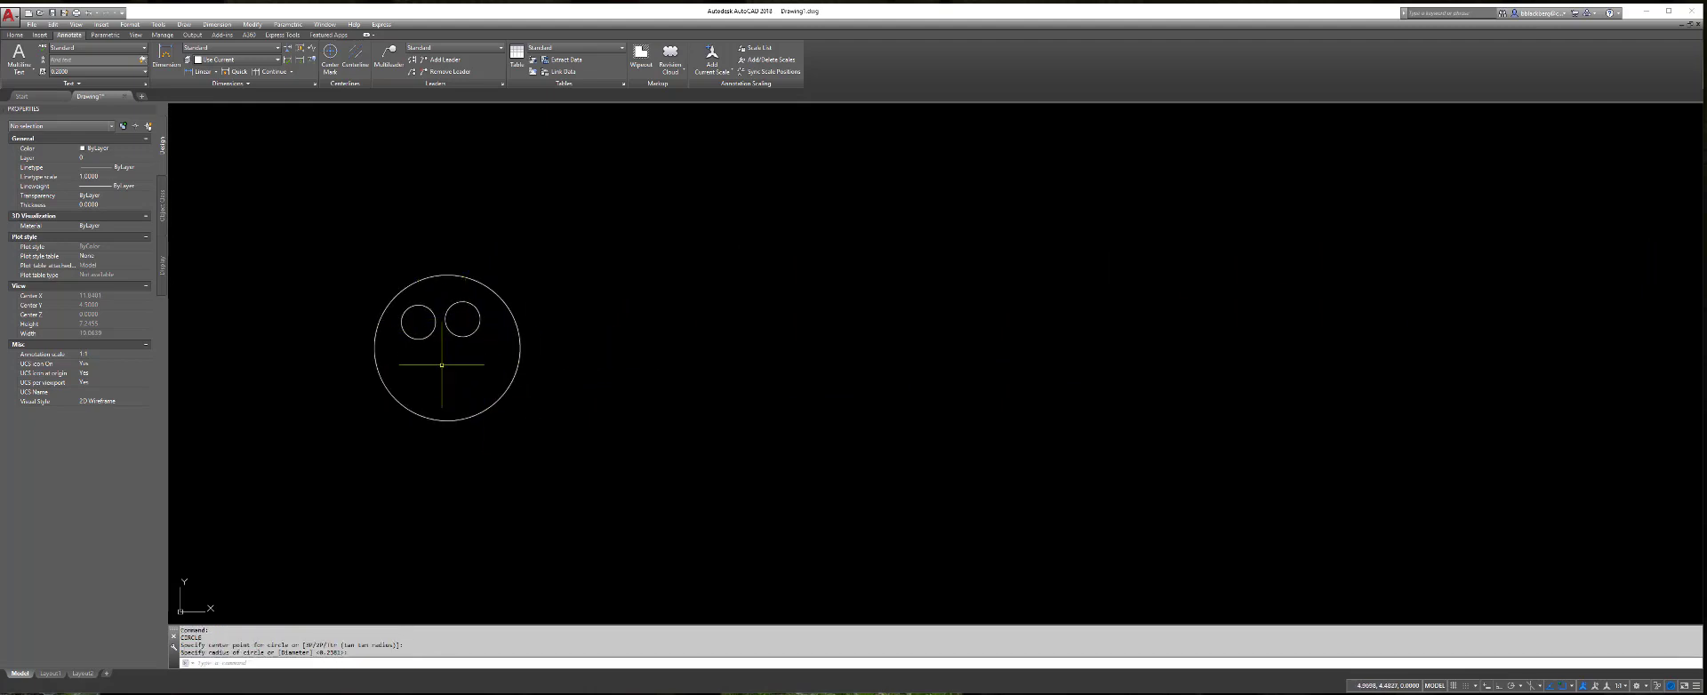
- Draw a three-point smile arc below the eyes and pan the smiley into view
type("a")
key("Return")
left_click(413, 373)
left_click(445, 381)
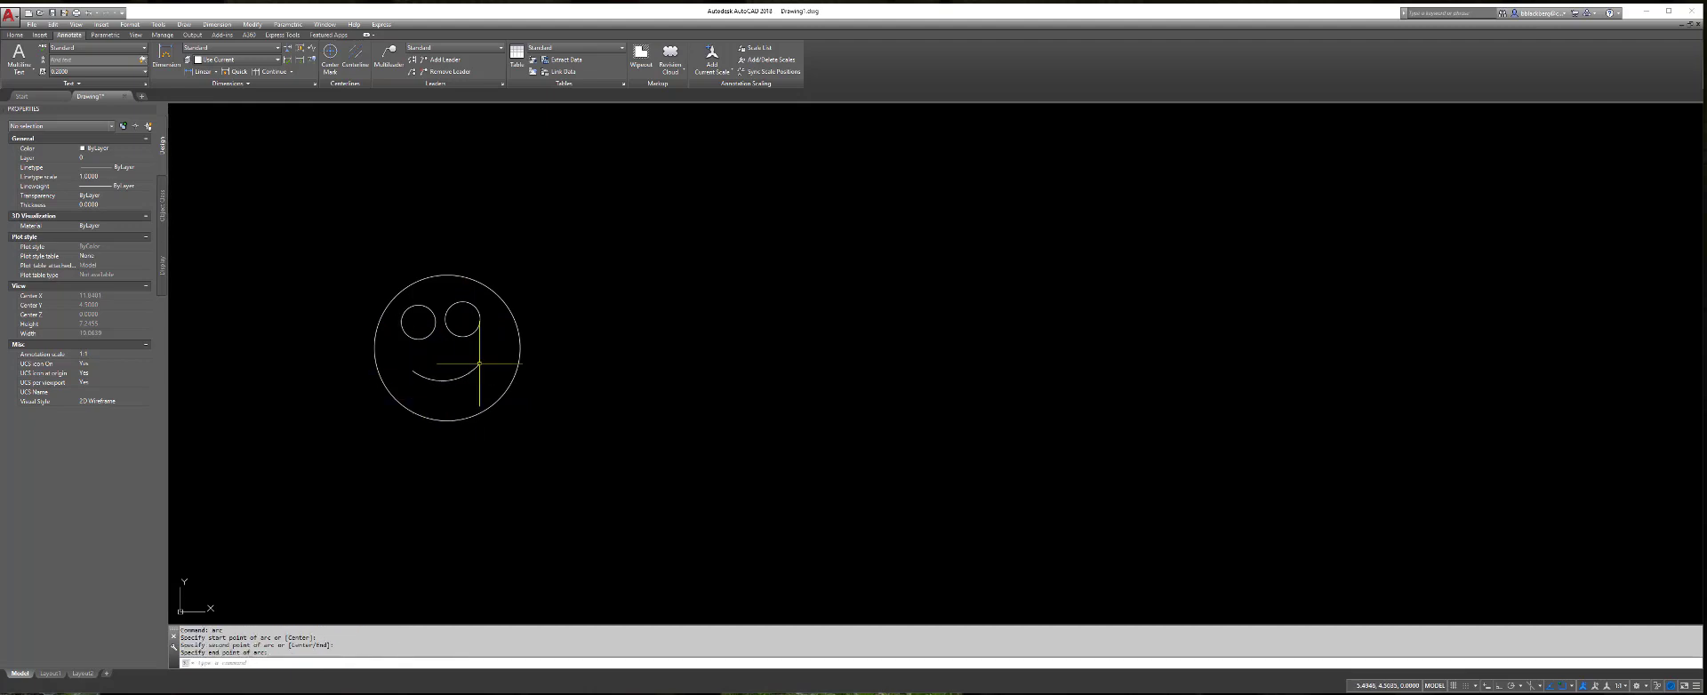
left_click(480, 363)
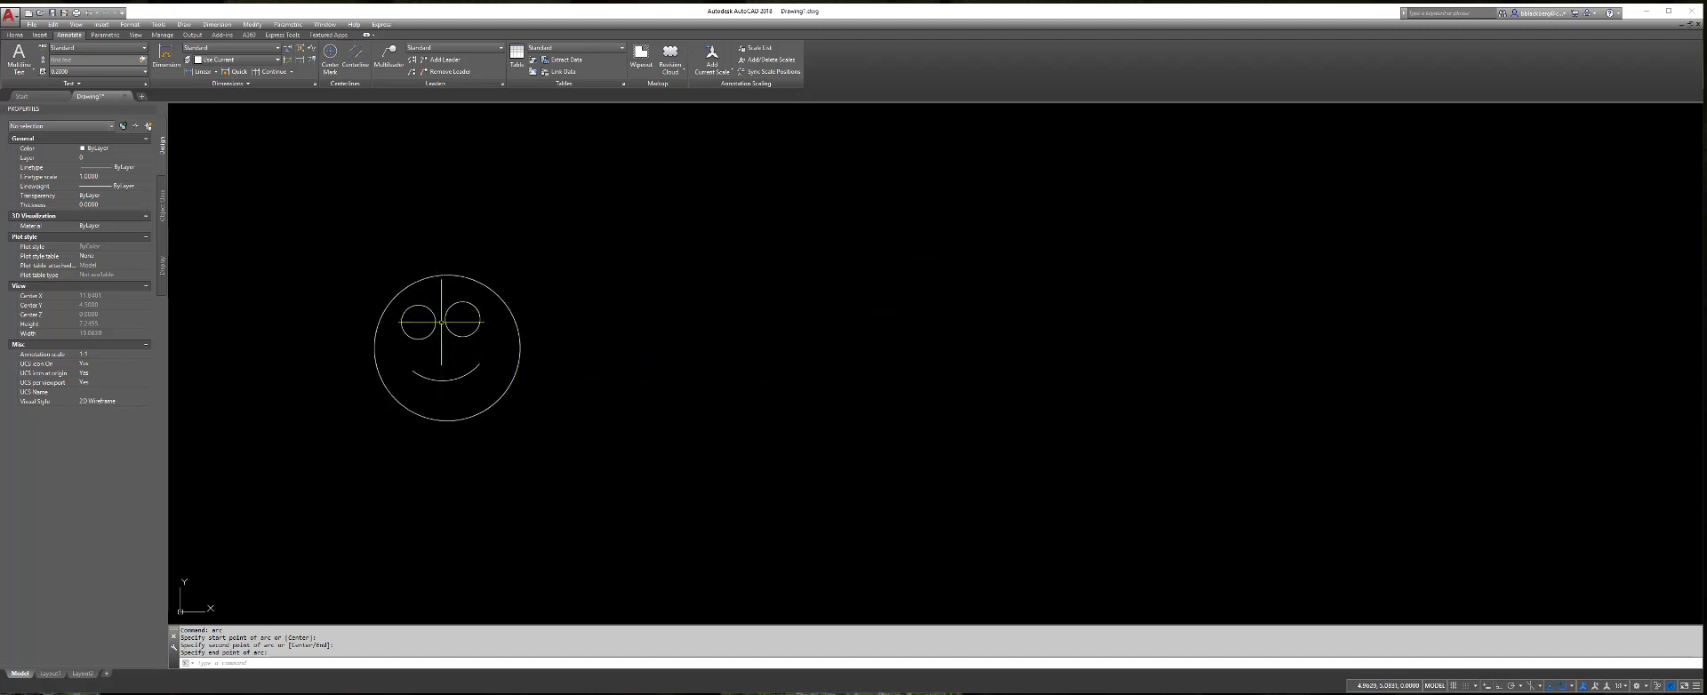
middle_click_drag(442, 328, 458, 317)
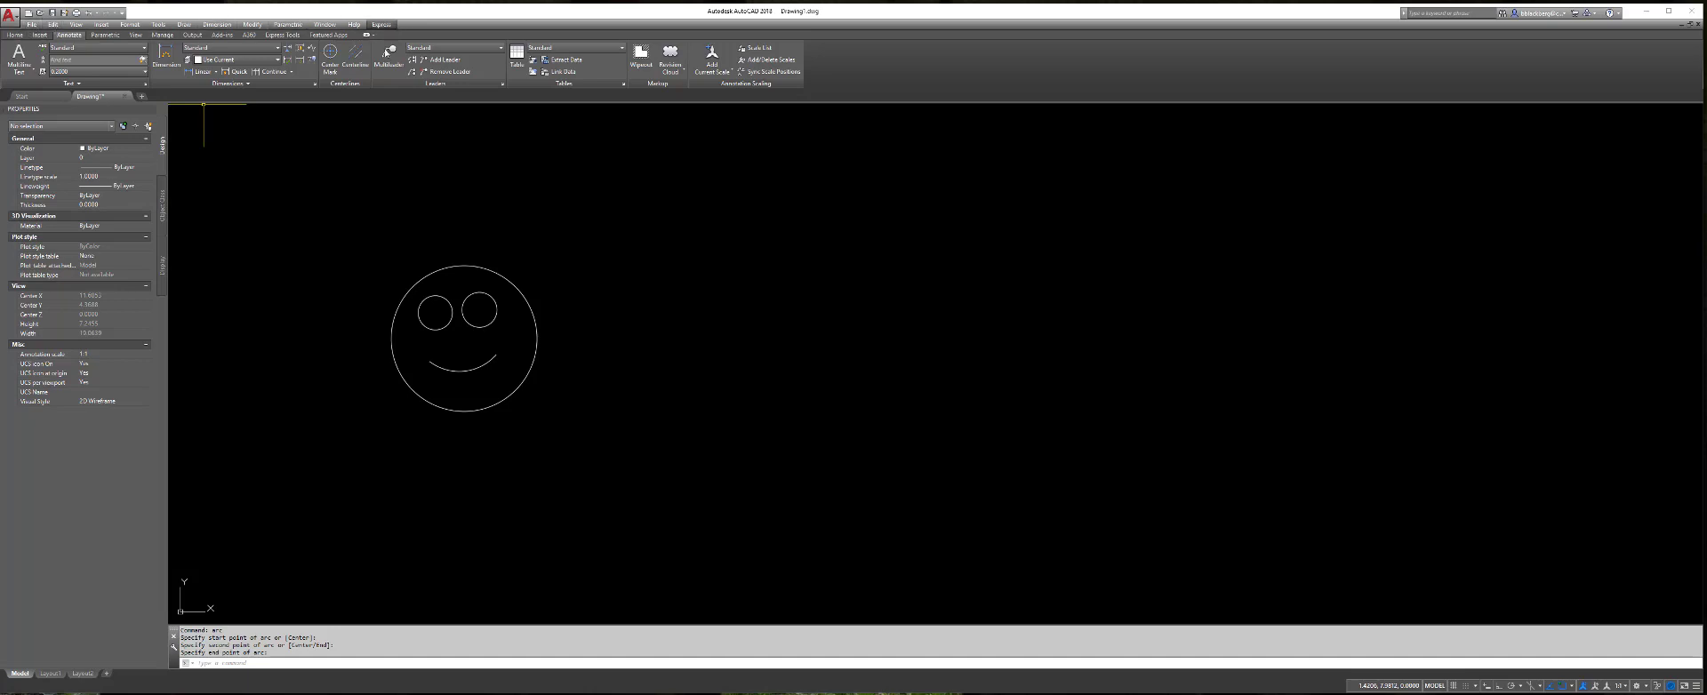
left_click(278, 664)
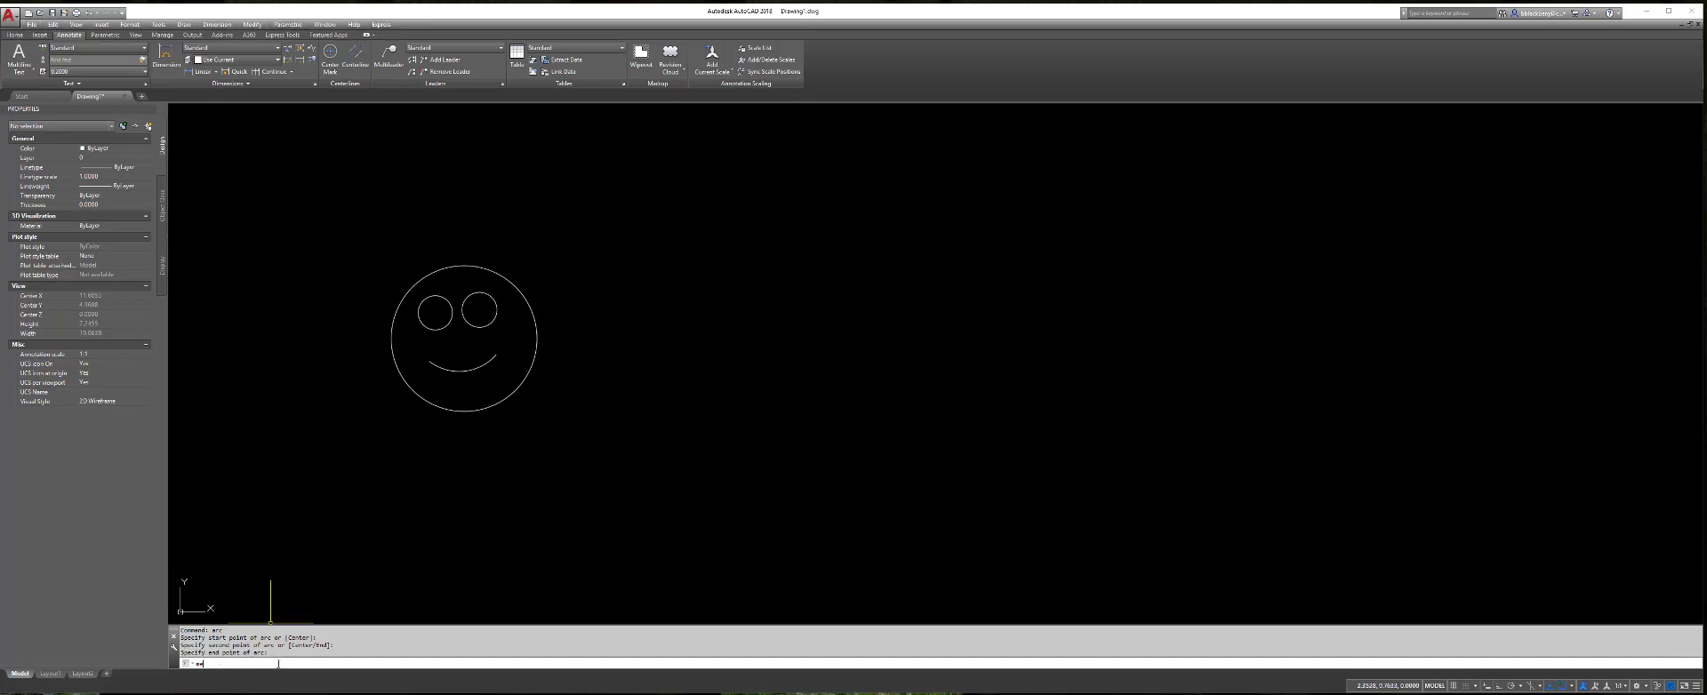
type("menubar")
key("Return")
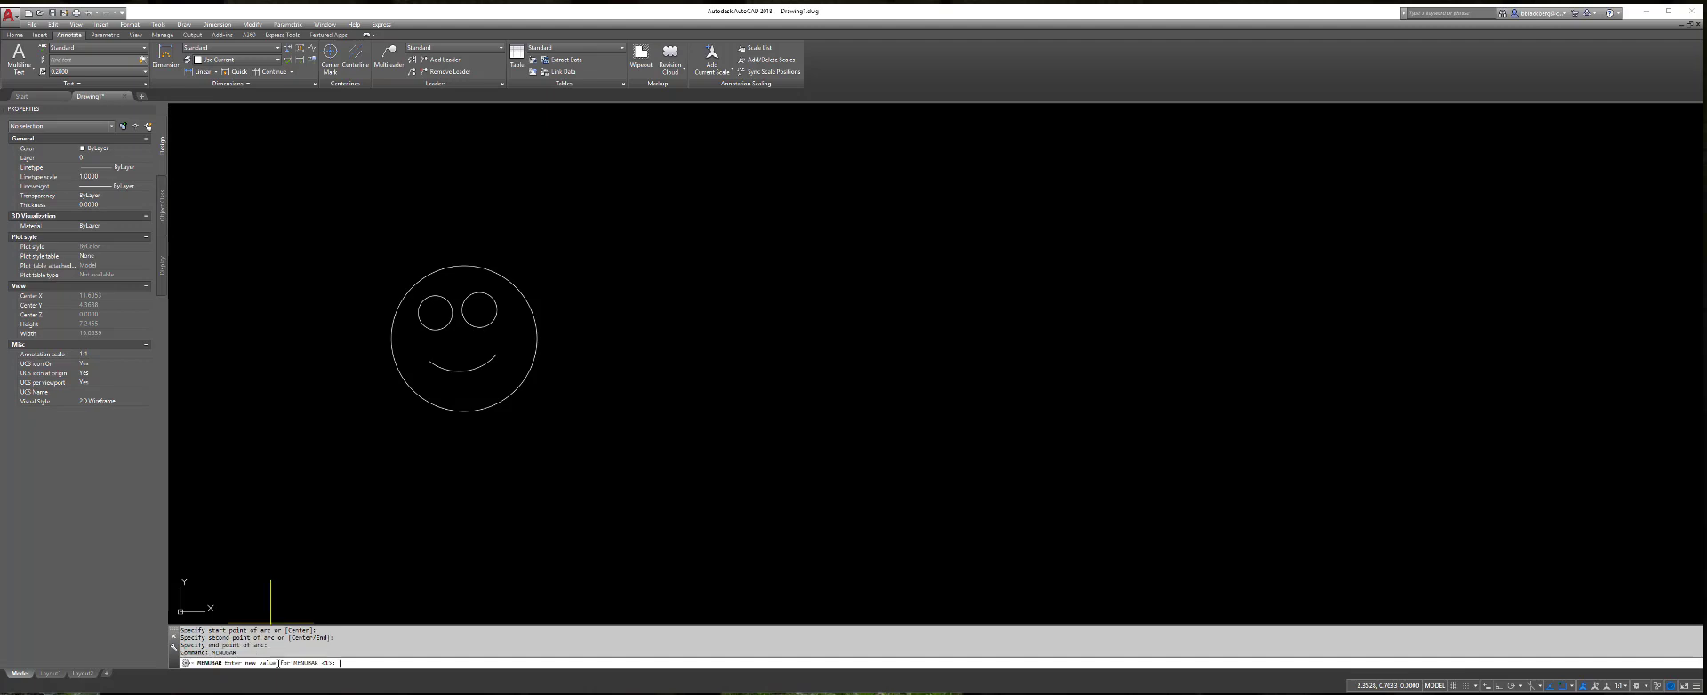
type("1")
key("Return")
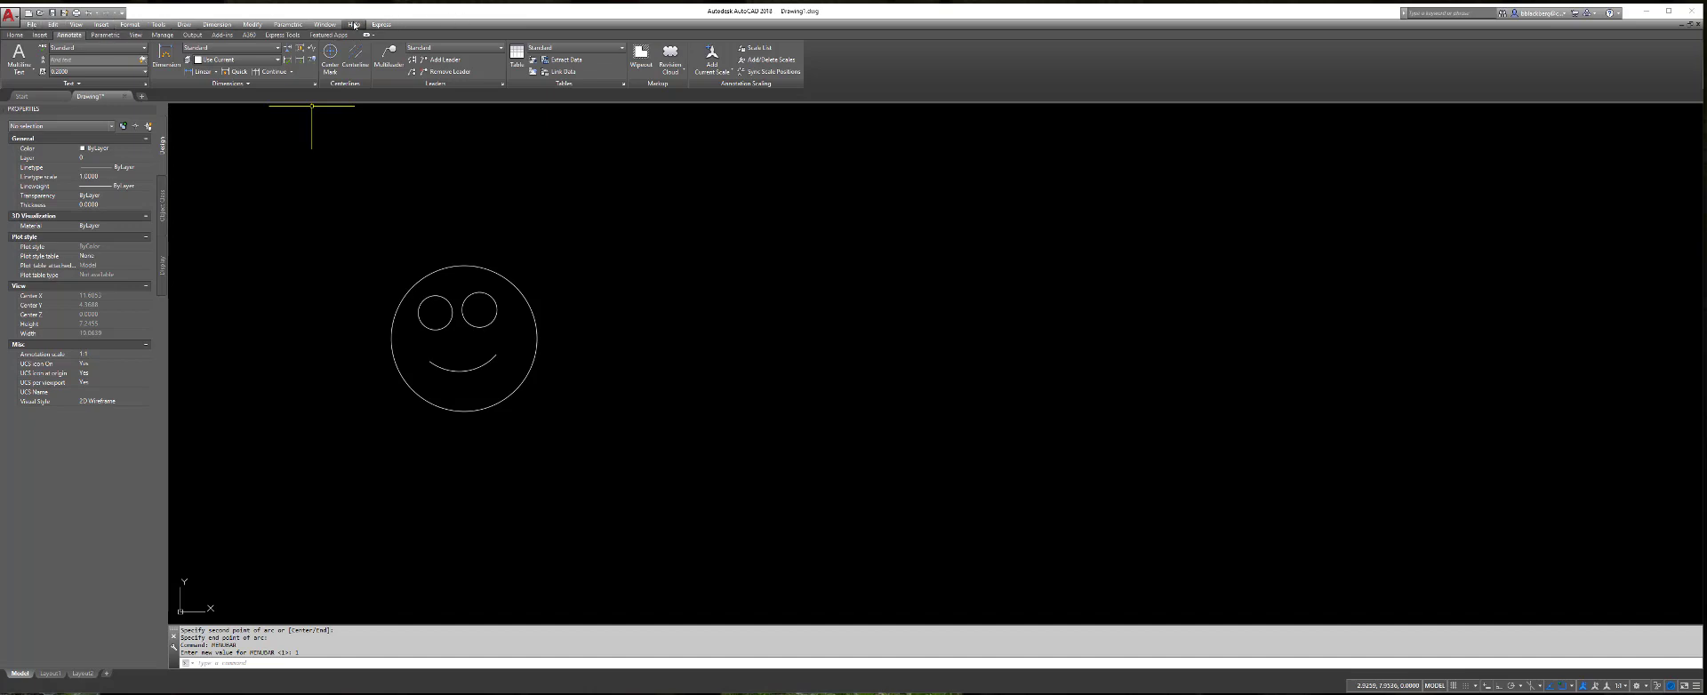
- Choose the 2 Viewports layout from the View tab's viewport configuration options
left_click(79, 25)
mouse_move(168, 166)
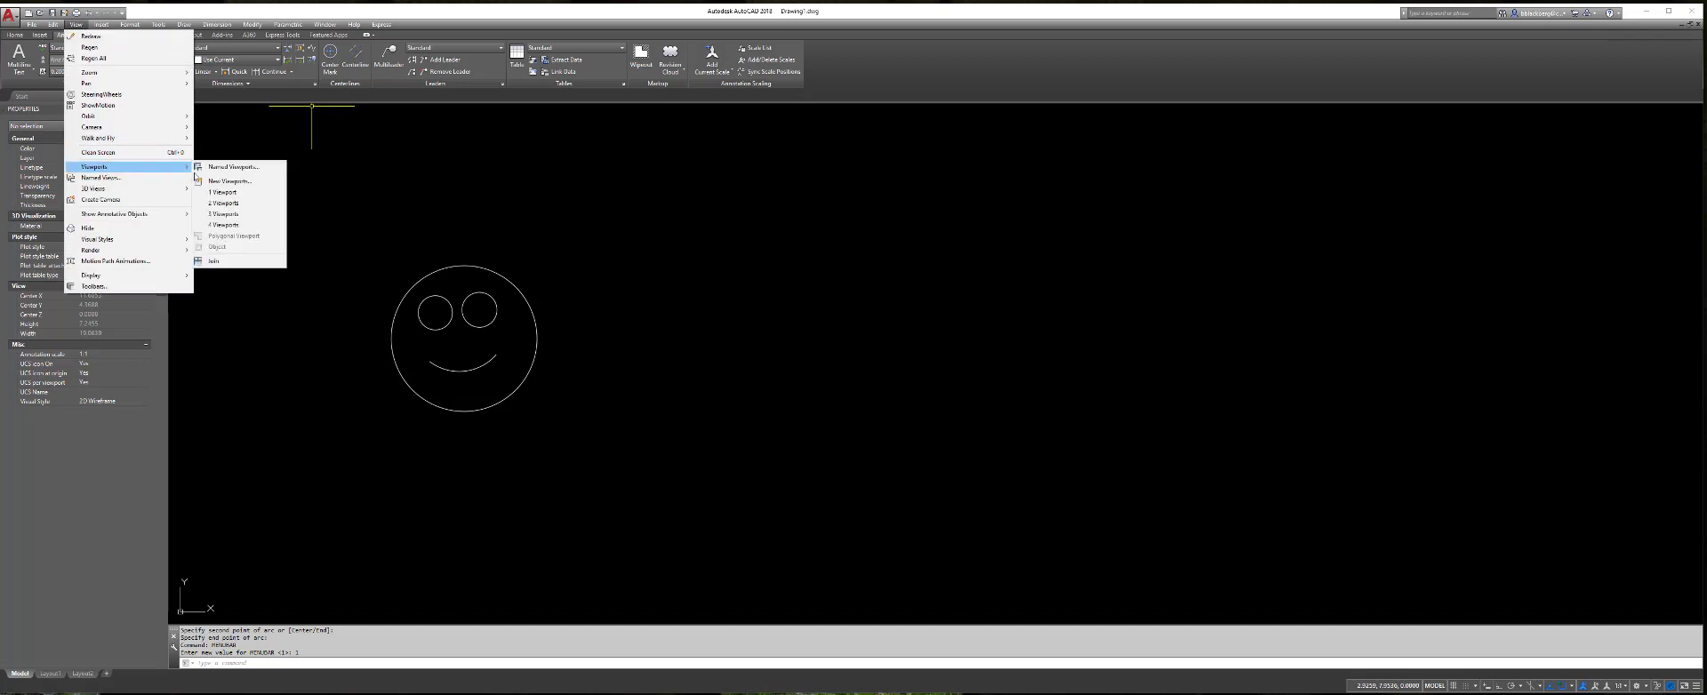
left_click(224, 204)
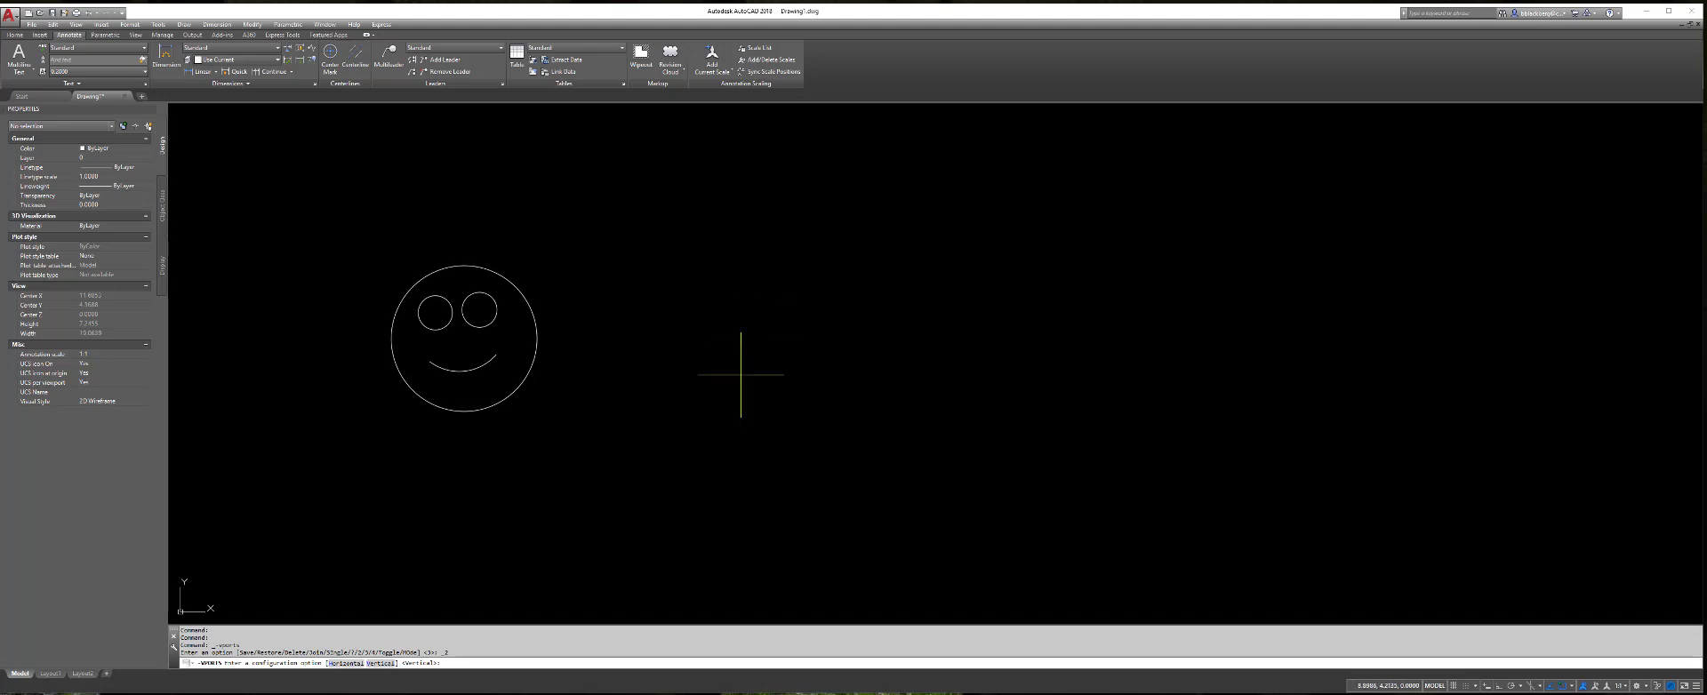
- Confirm the vertical viewport split, narrow the left viewport and make a crossing selection there
key("Return")
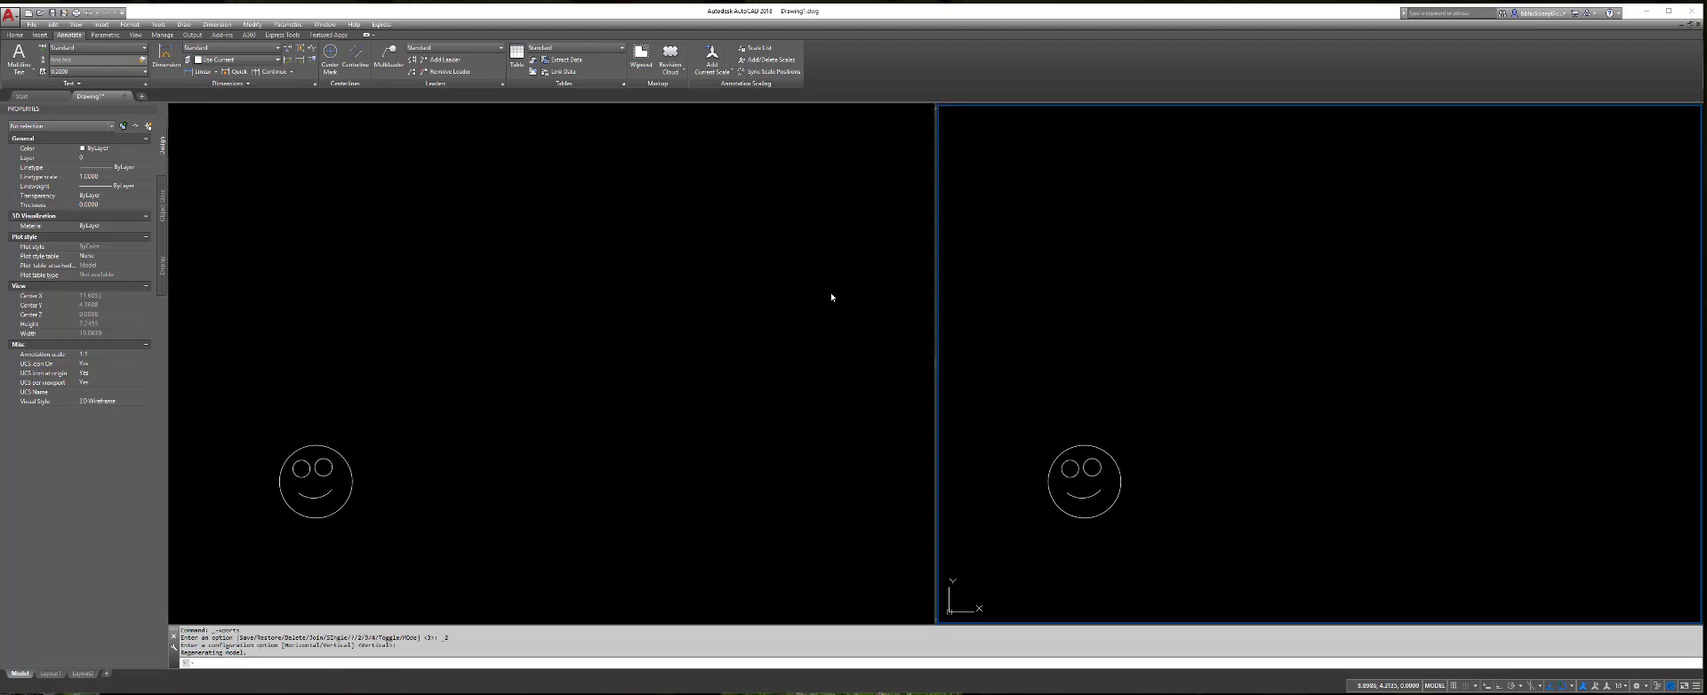
left_click(817, 275)
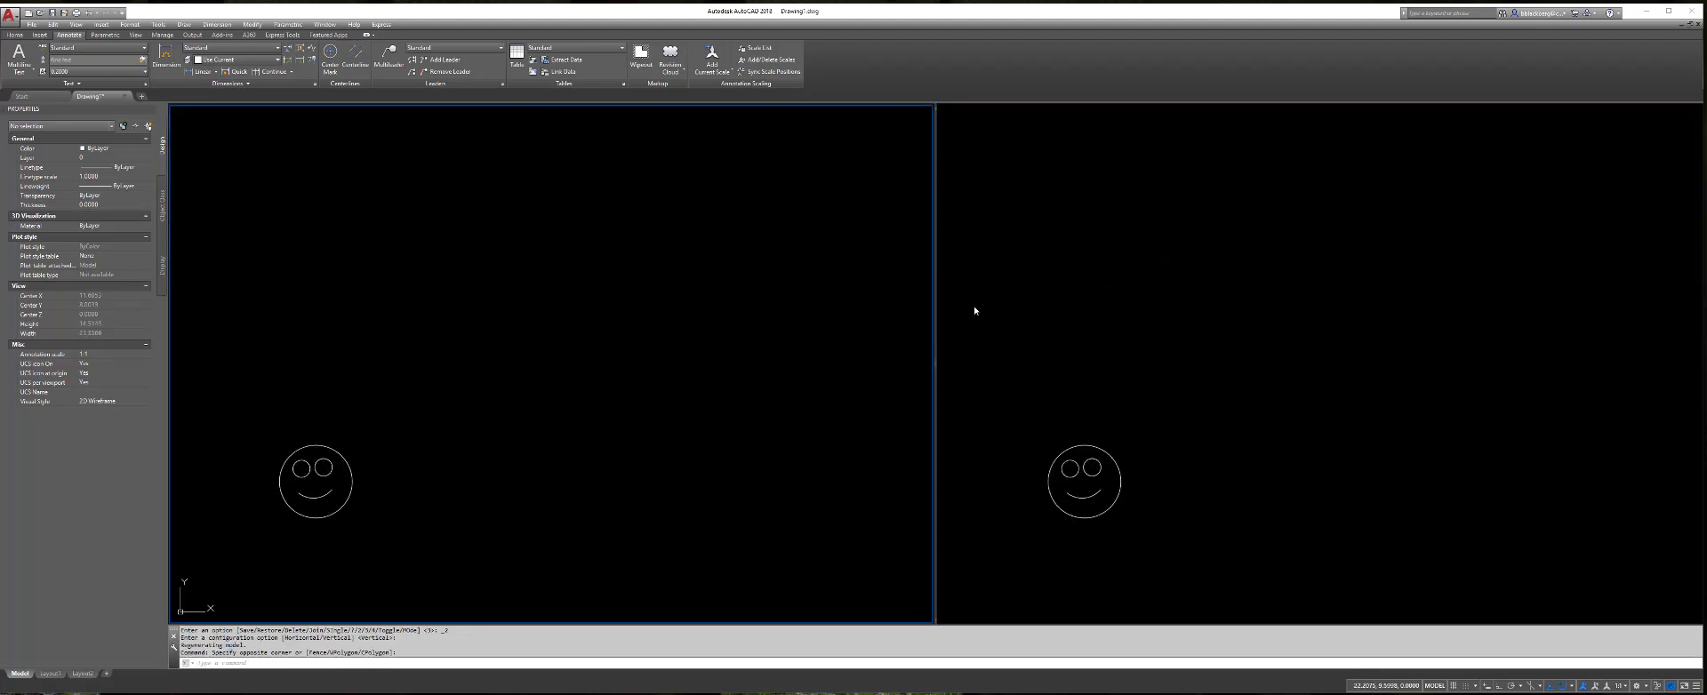
mouse_move(934, 310)
left_mouse_down()
mouse_move(669, 313)
mouse_move(890, 329)
left_mouse_up()
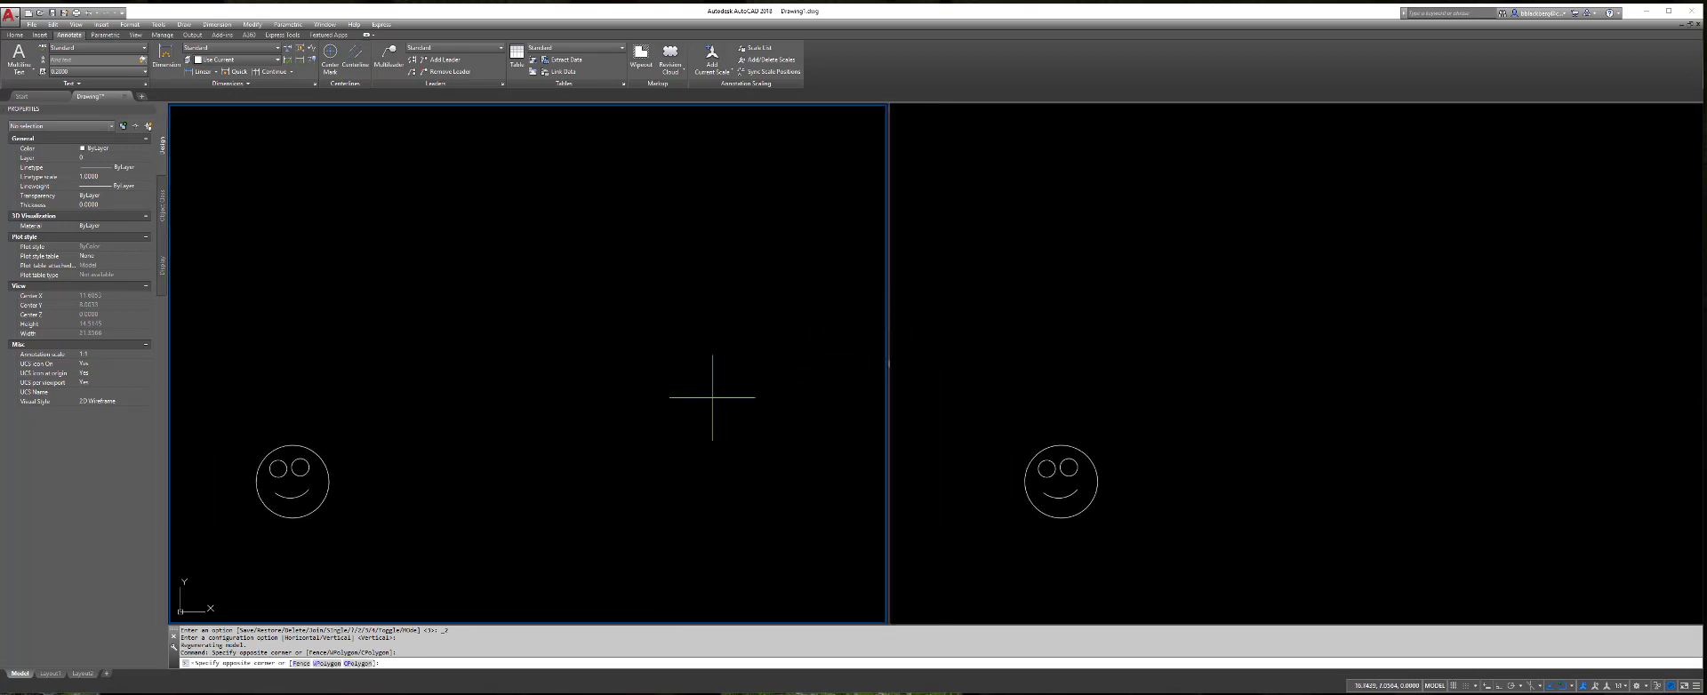
left_click(712, 397)
left_click(556, 445)
- Zoom Extents in the right viewport to fit the whole smiley
left_click(1106, 452)
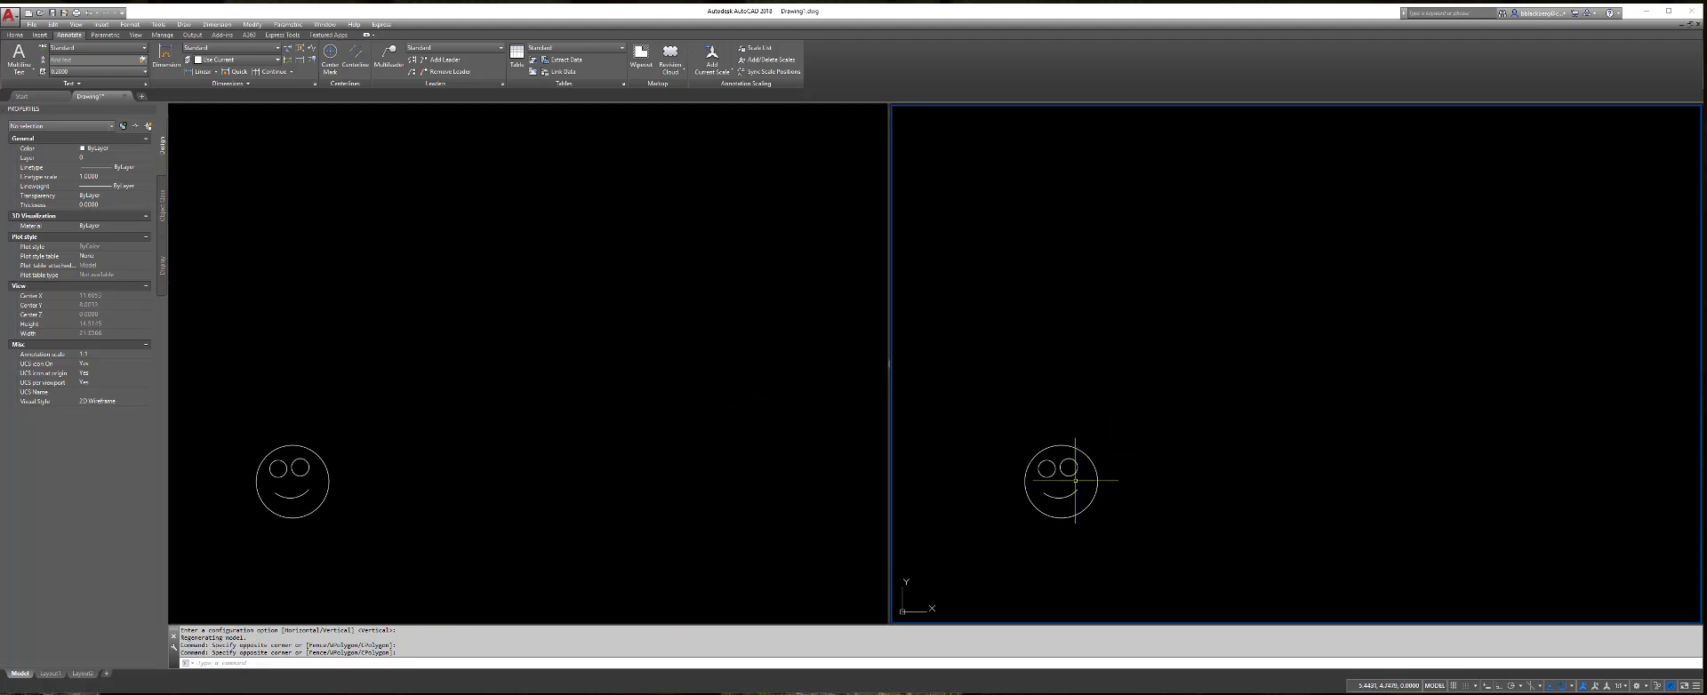
type("z")
key("Return")
type("e")
key("Return")
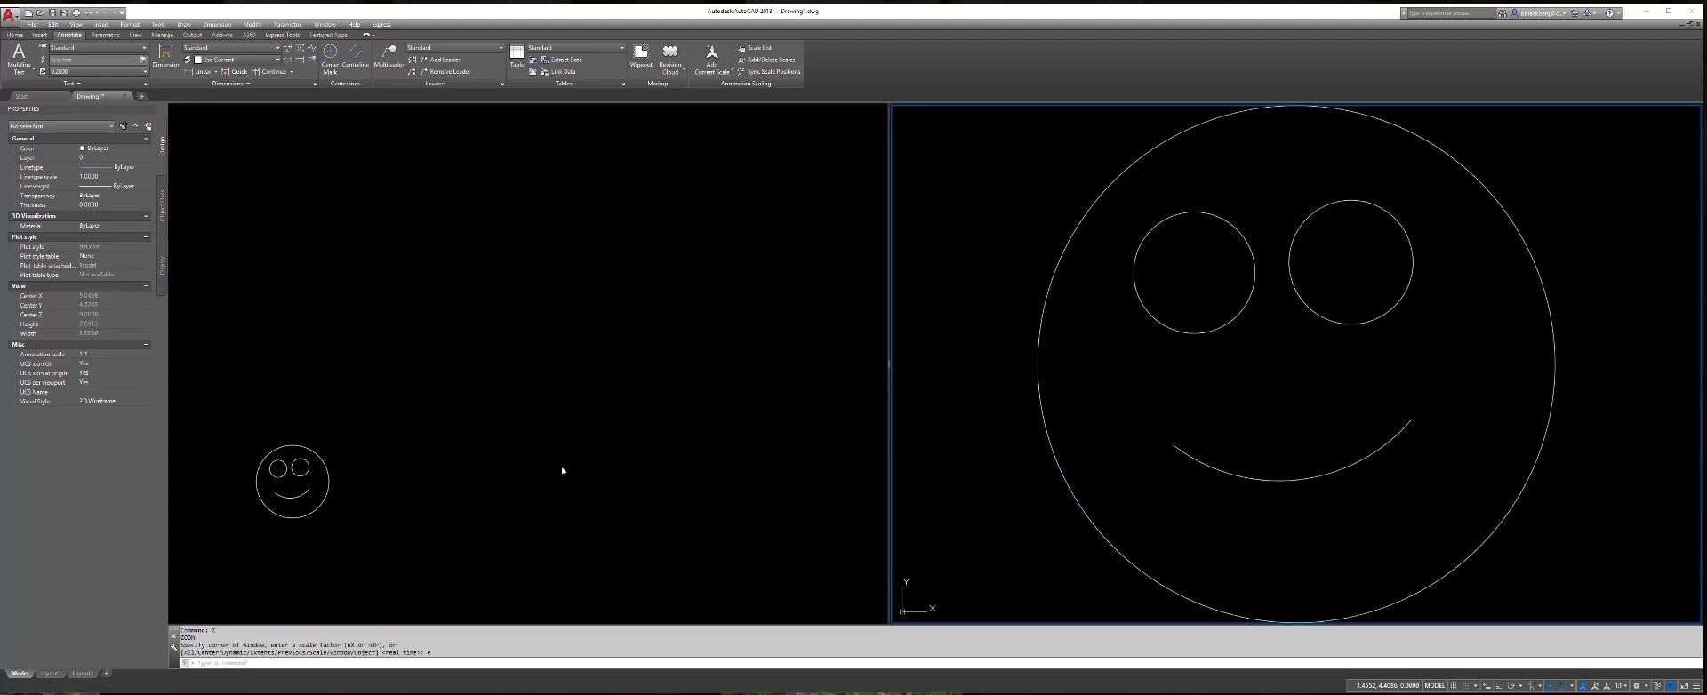
- Zoom the left viewport onto the left eye and draw a small pupil circle inside it
left_click(438, 465)
scroll(417, 429, "up", 6)
scroll(417, 428, "up", 4)
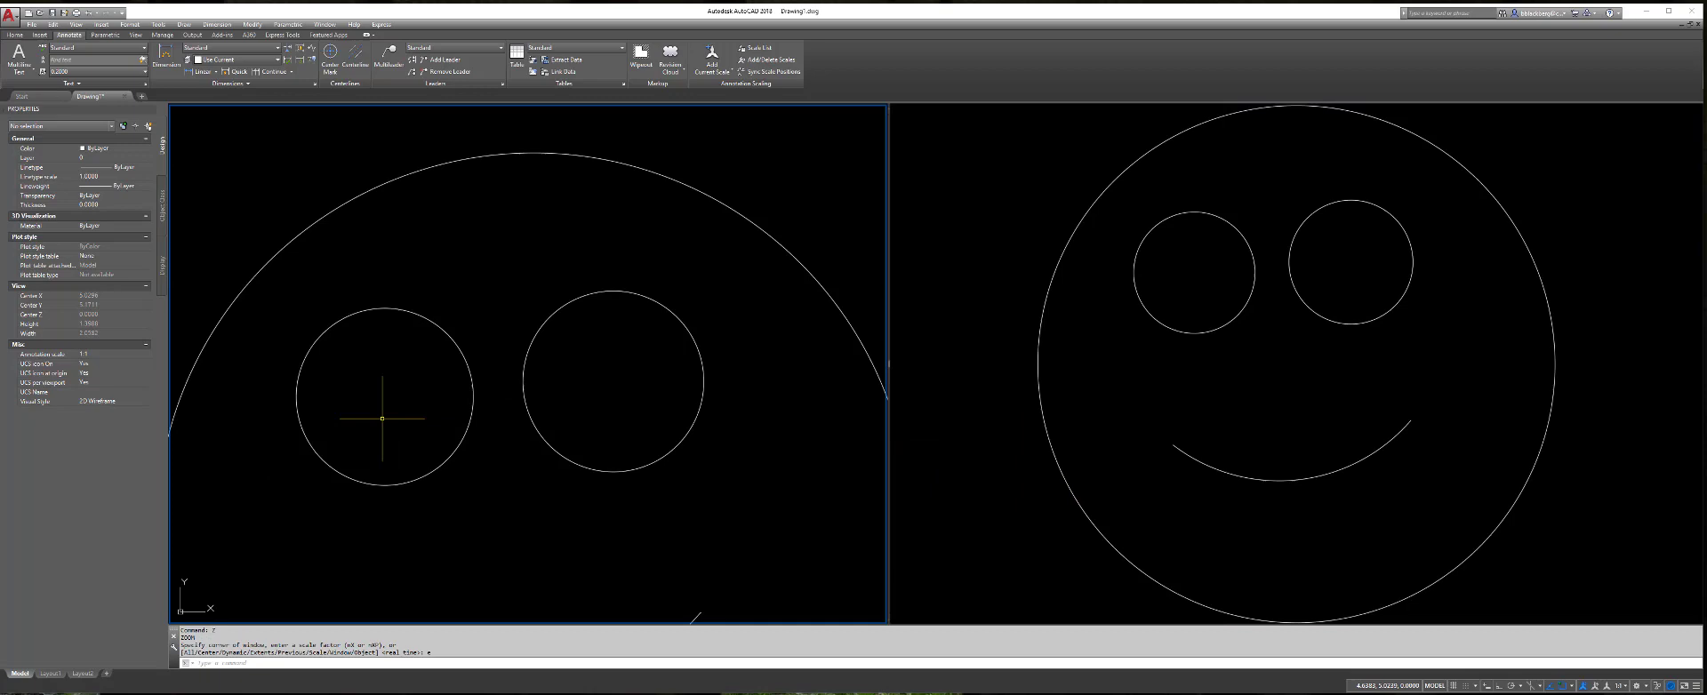
scroll(429, 334, "up", 3)
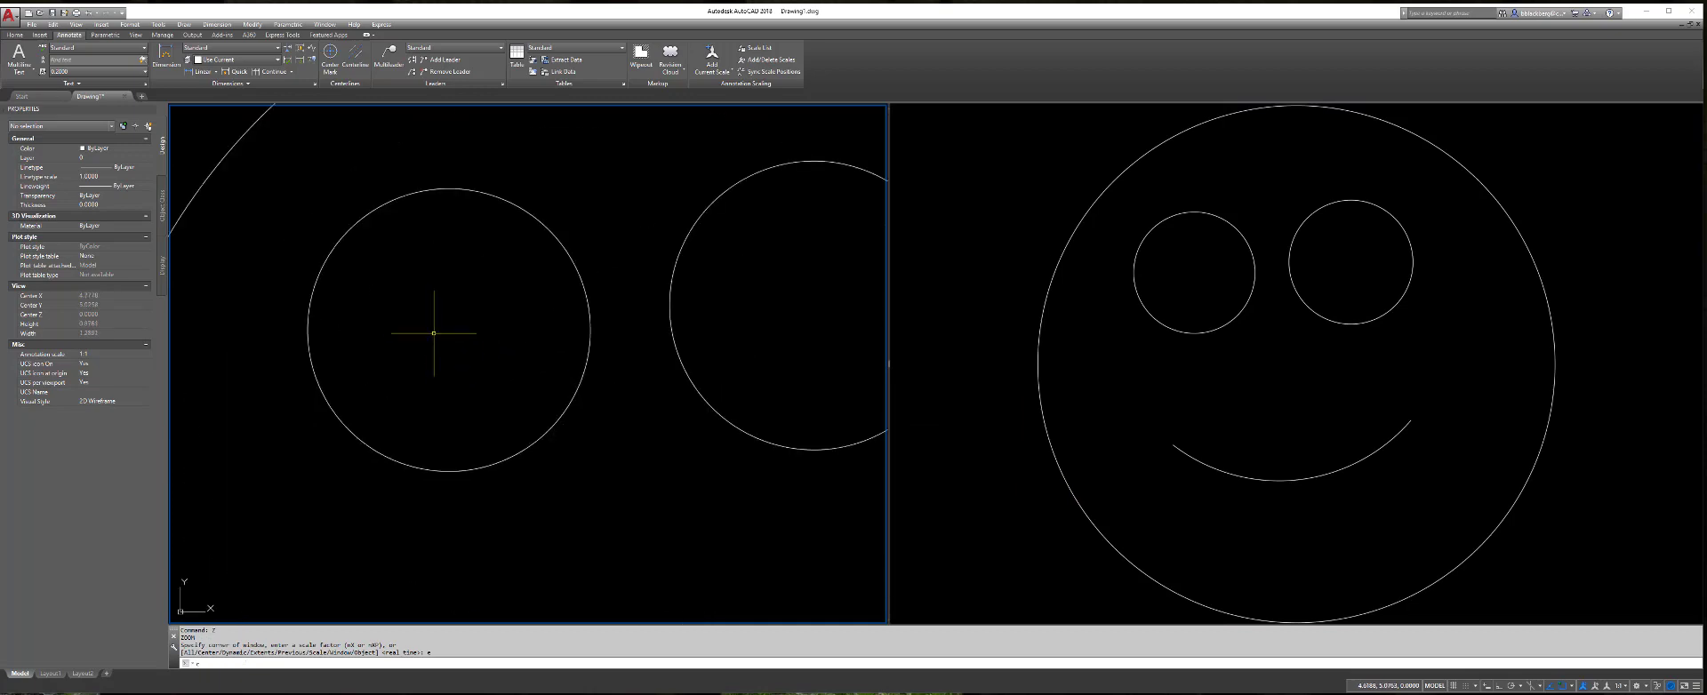
type("c")
key("Return")
left_click(436, 320)
left_click(459, 320)
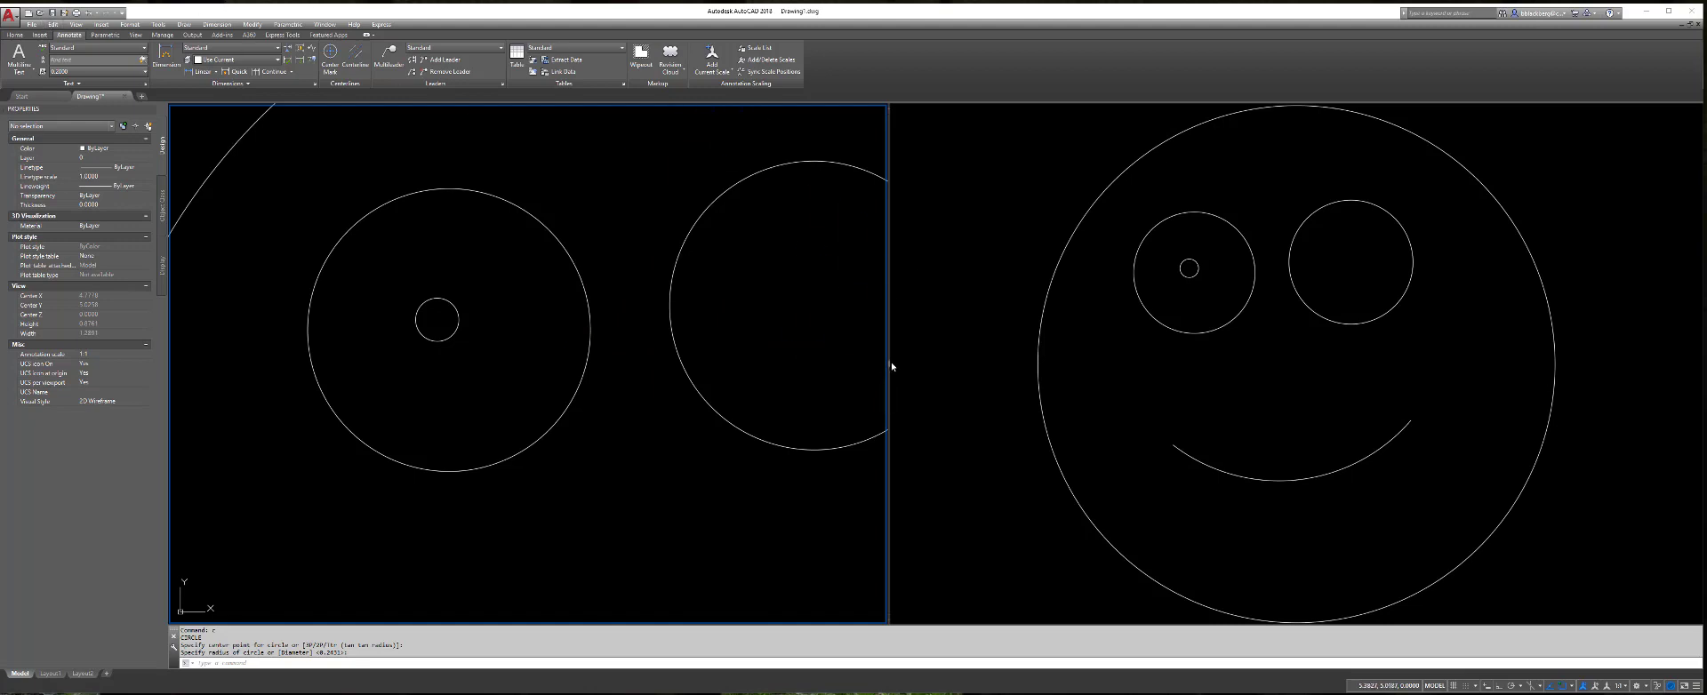
left_click_drag(891, 365, 881, 354)
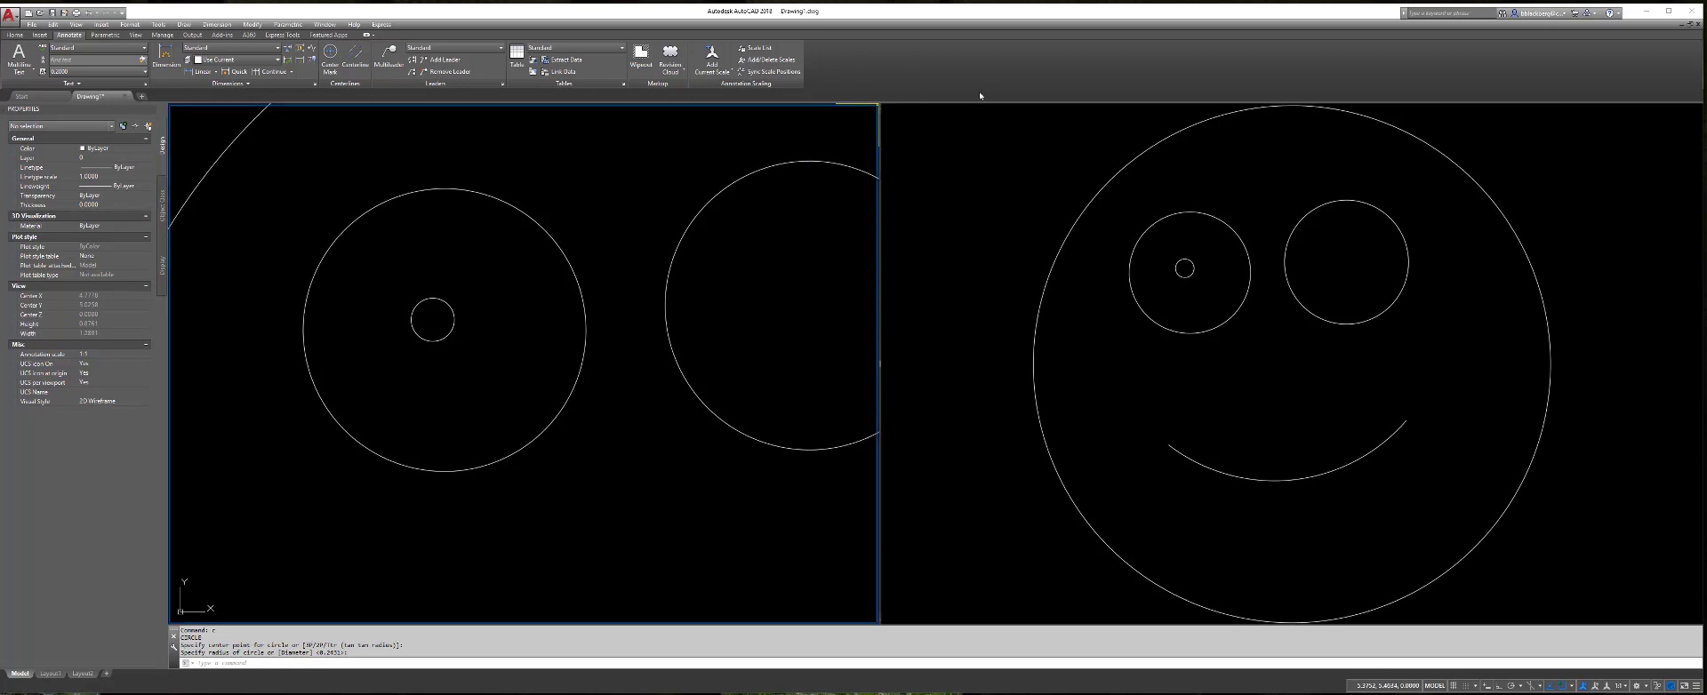
- On the Home tab, float the command line over the left viewport and cycle the ribbon back to full
left_click(15, 34)
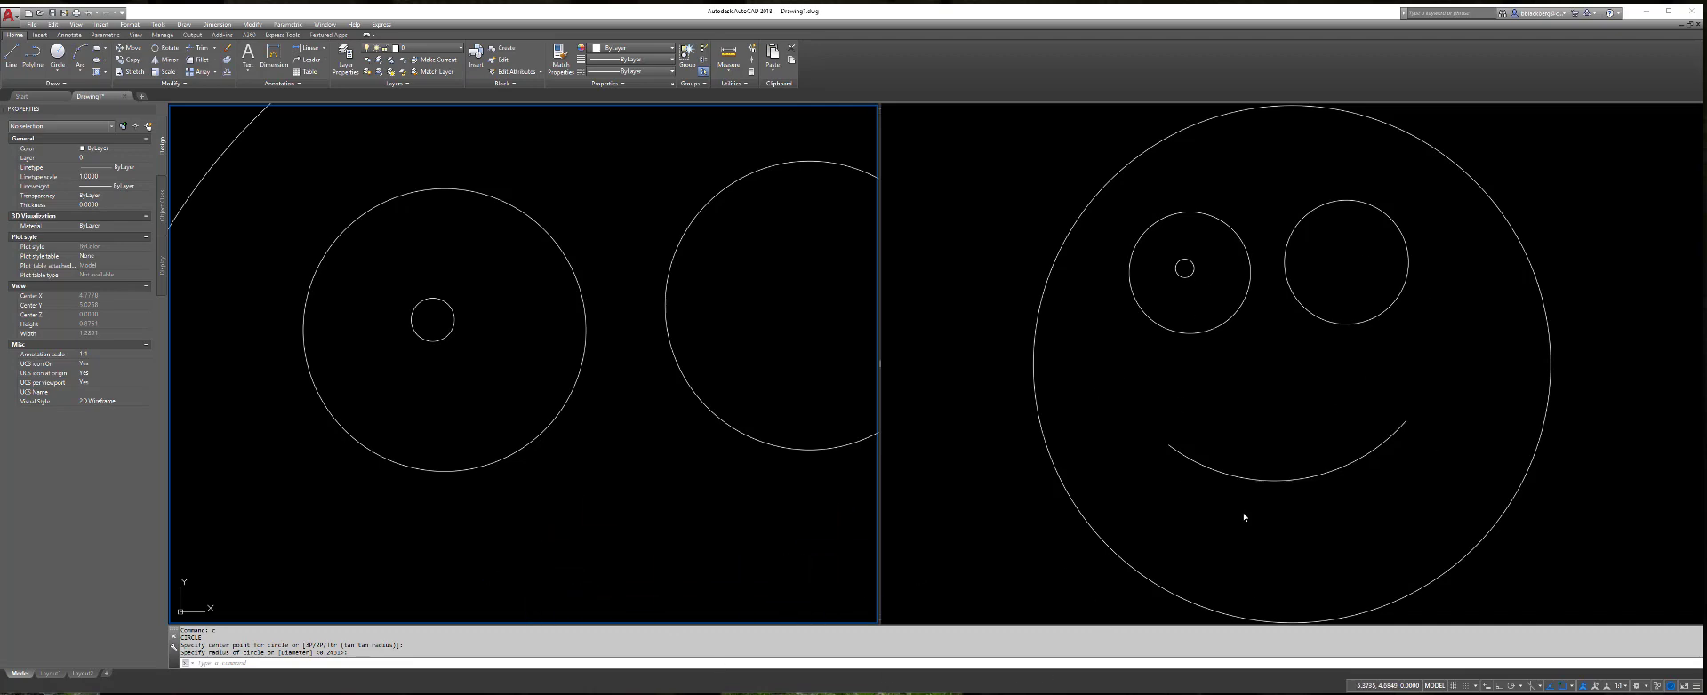
left_click_drag(173, 669, 221, 647)
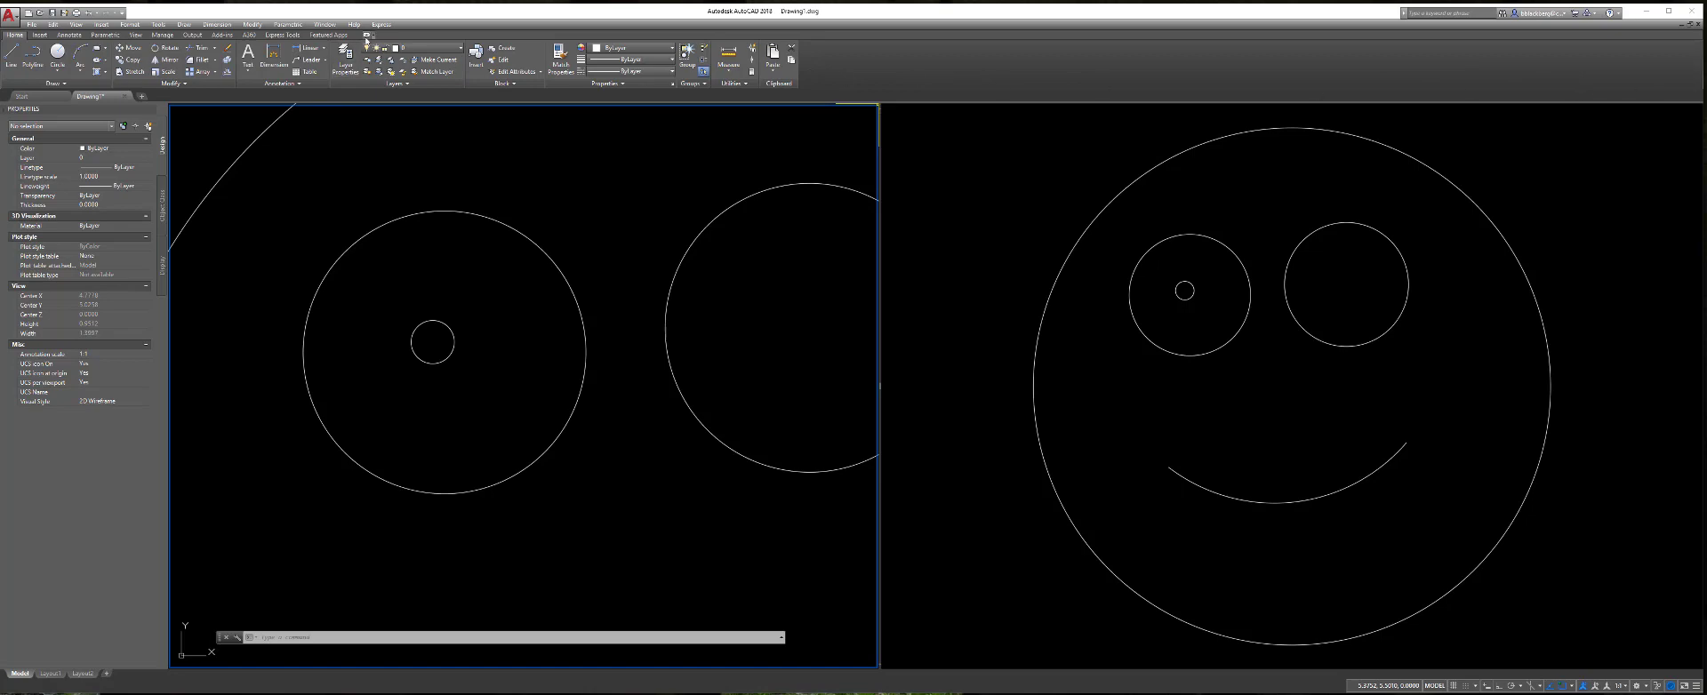
left_click(367, 34)
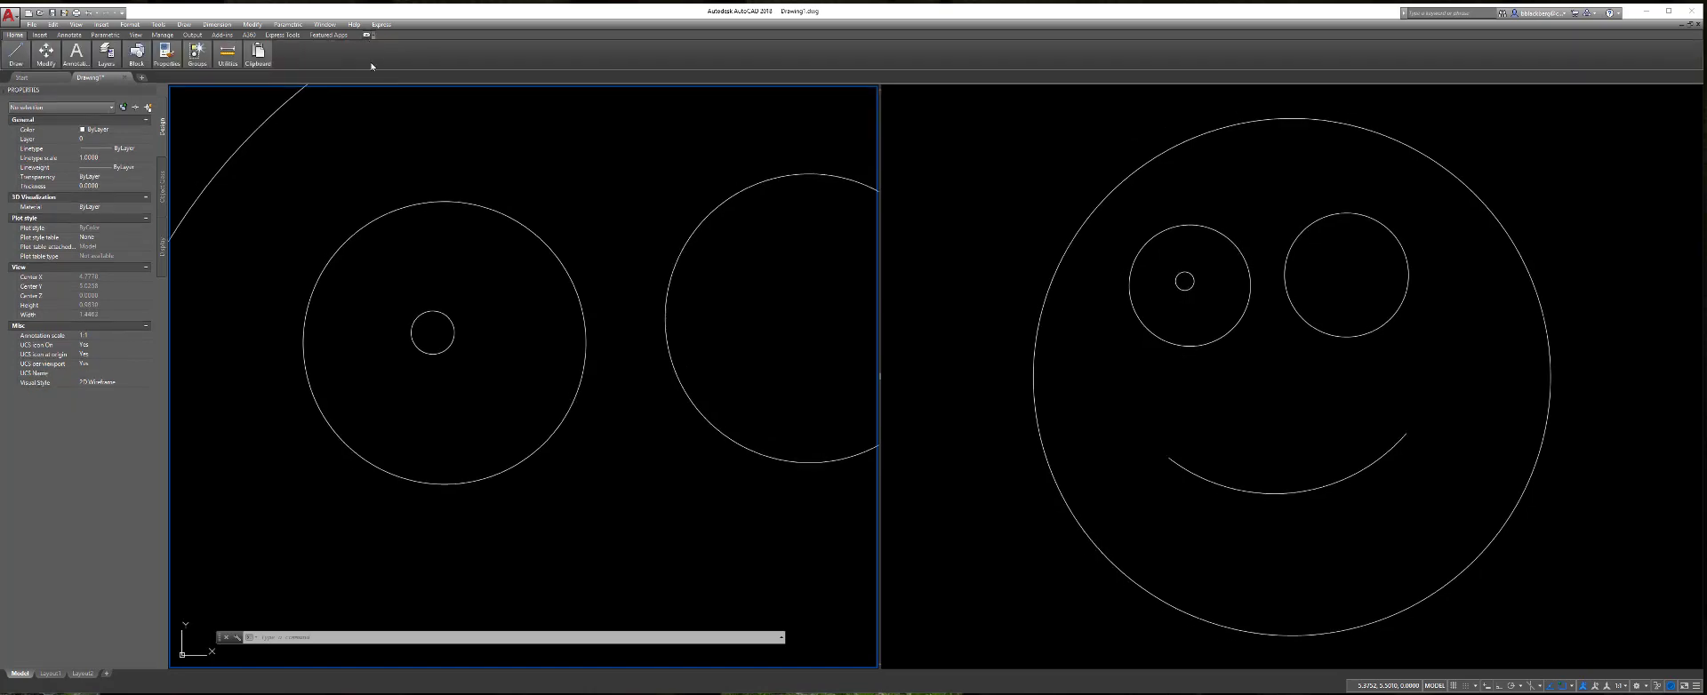
left_click(367, 34)
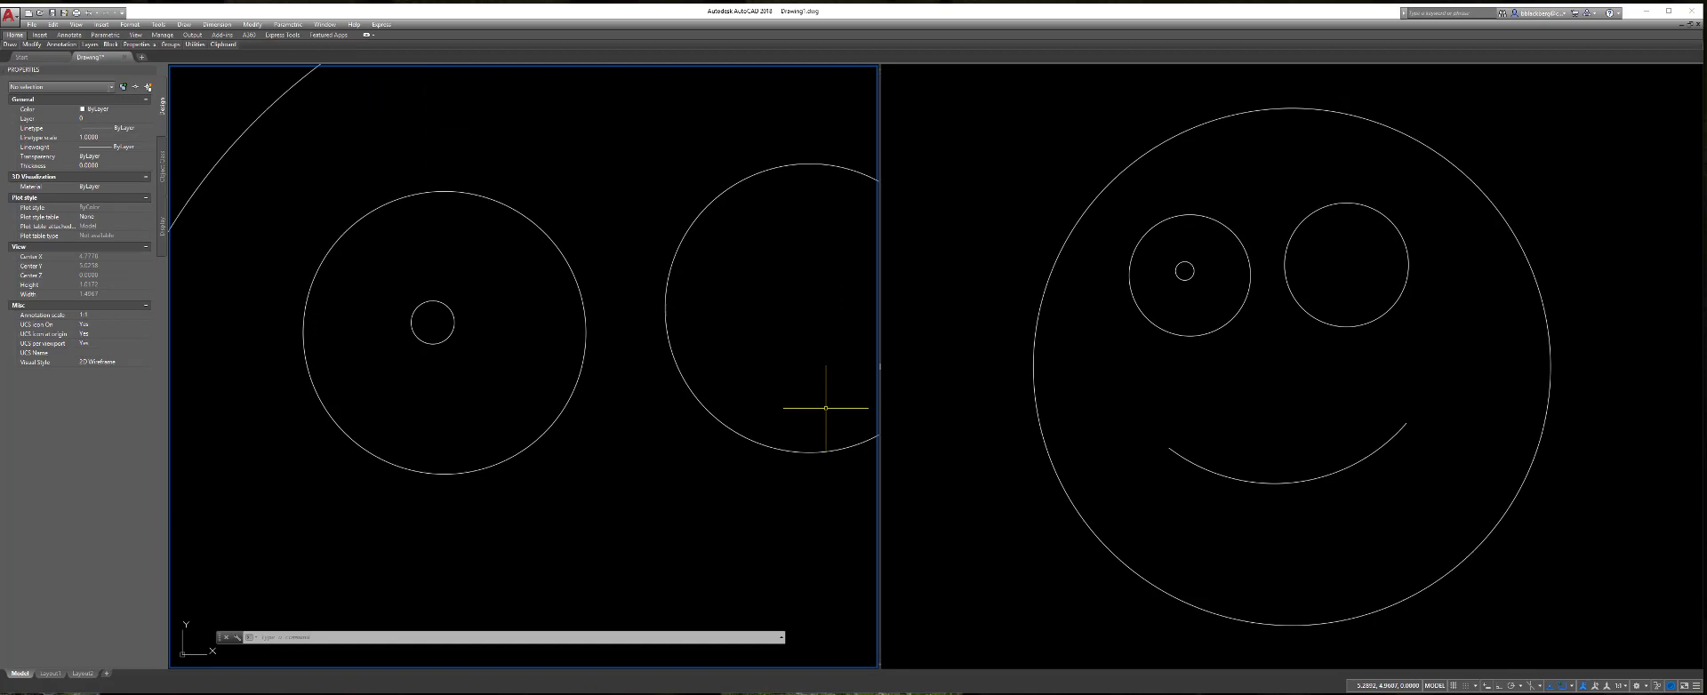
left_click(366, 35)
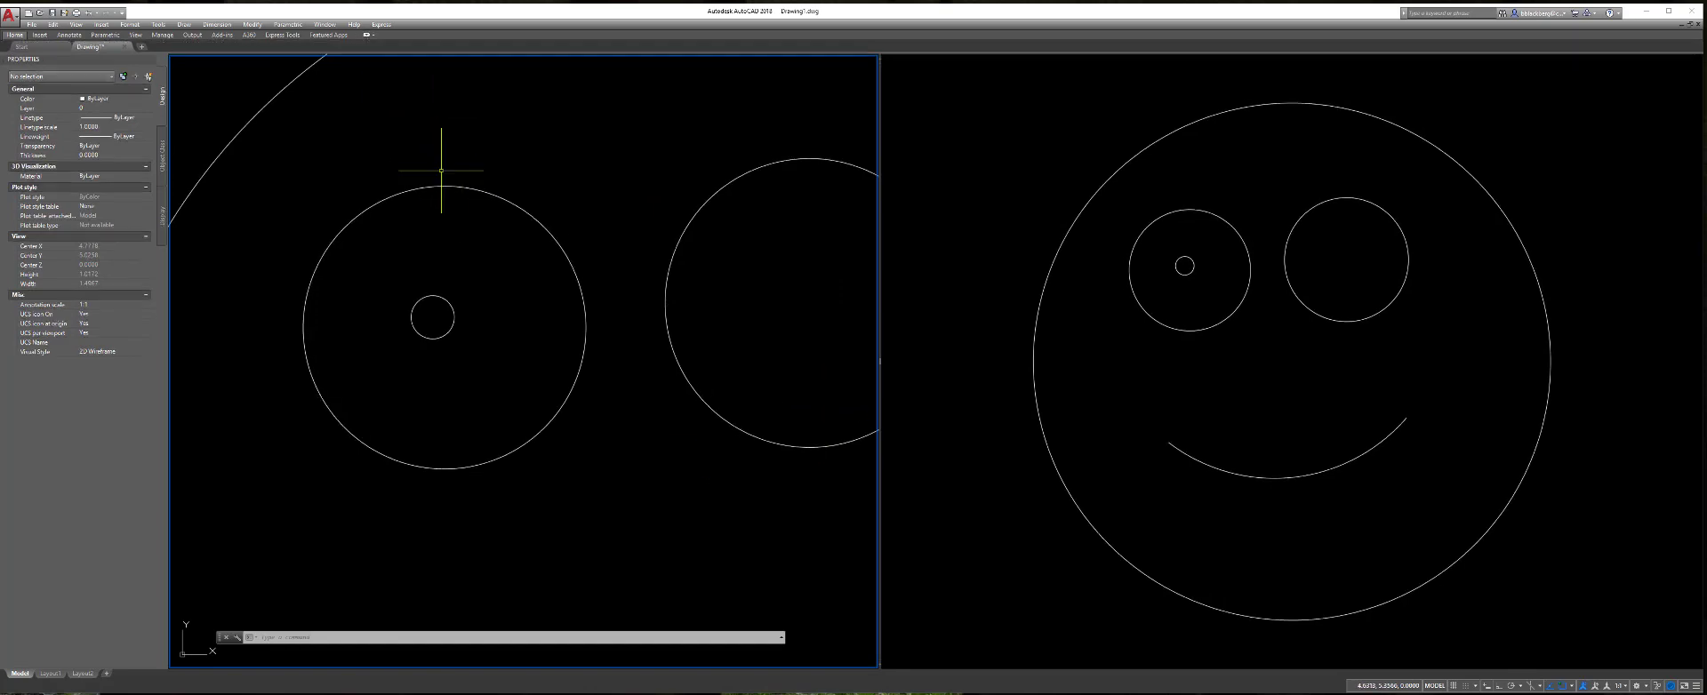
left_click(366, 36)
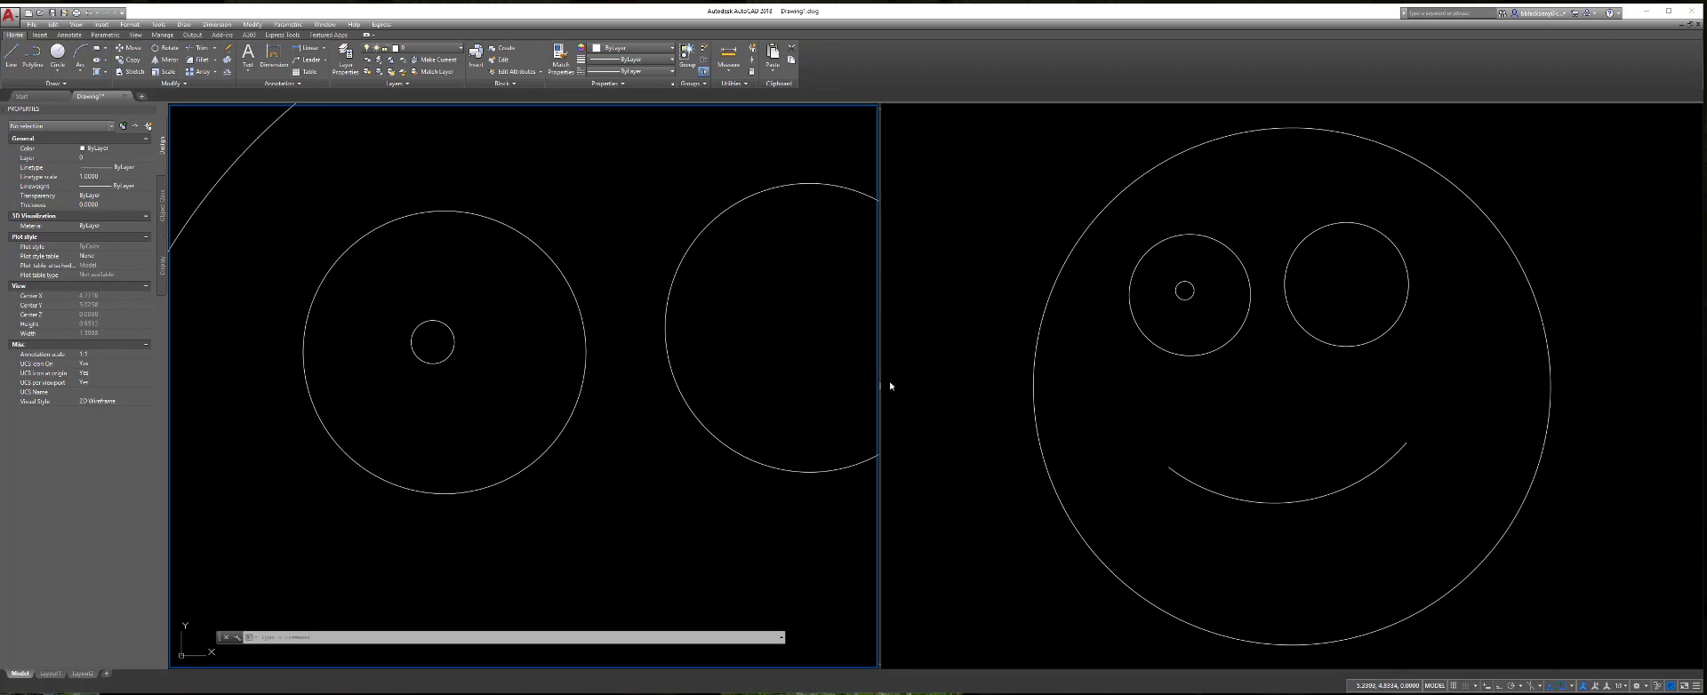
- Move the vertical viewport boundary left, then right so the two viewports split roughly evenly
left_click_drag(873, 382, 791, 389)
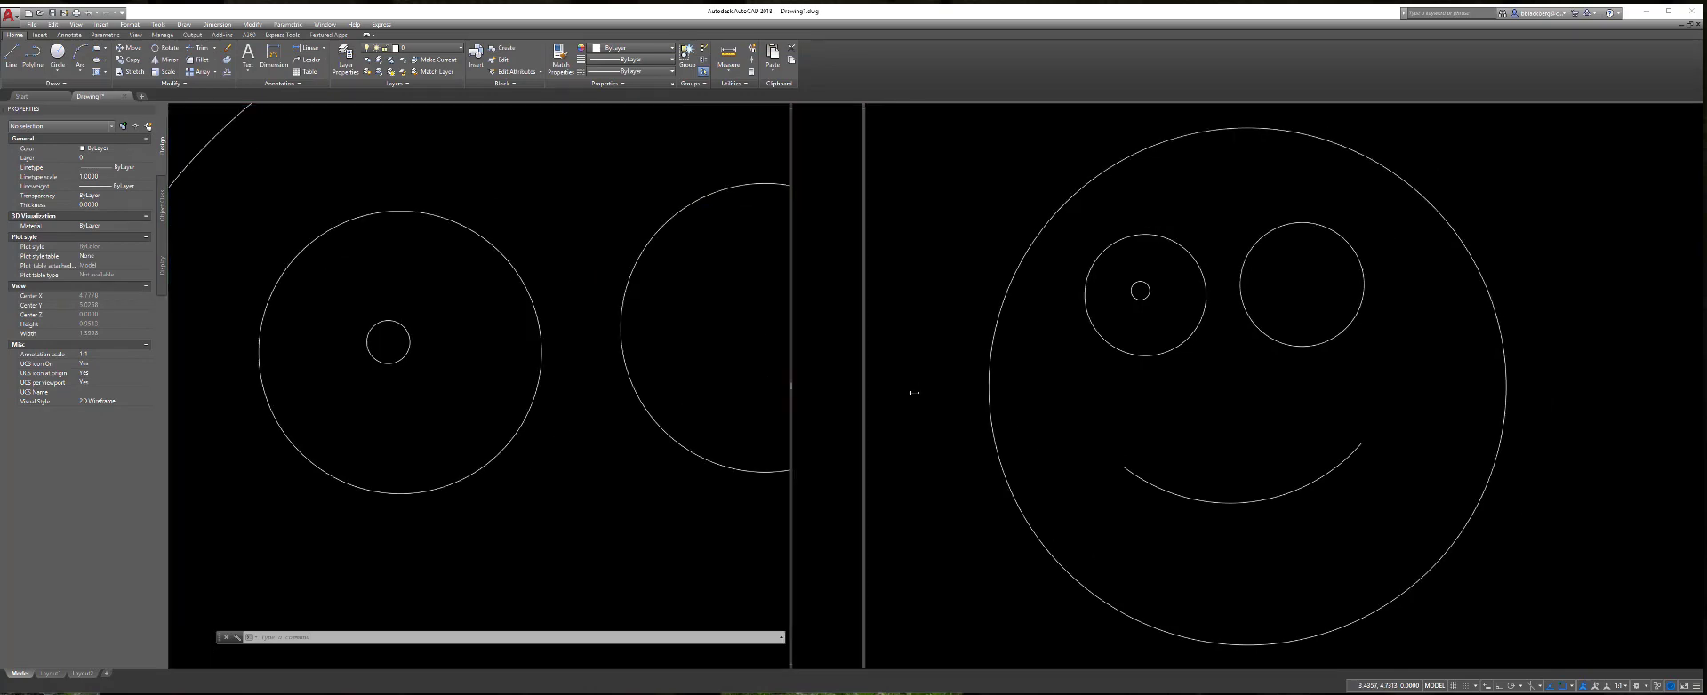
mouse_move(914, 392)
left_mouse_down()
mouse_move(928, 389)
mouse_move(905, 385)
left_mouse_up()
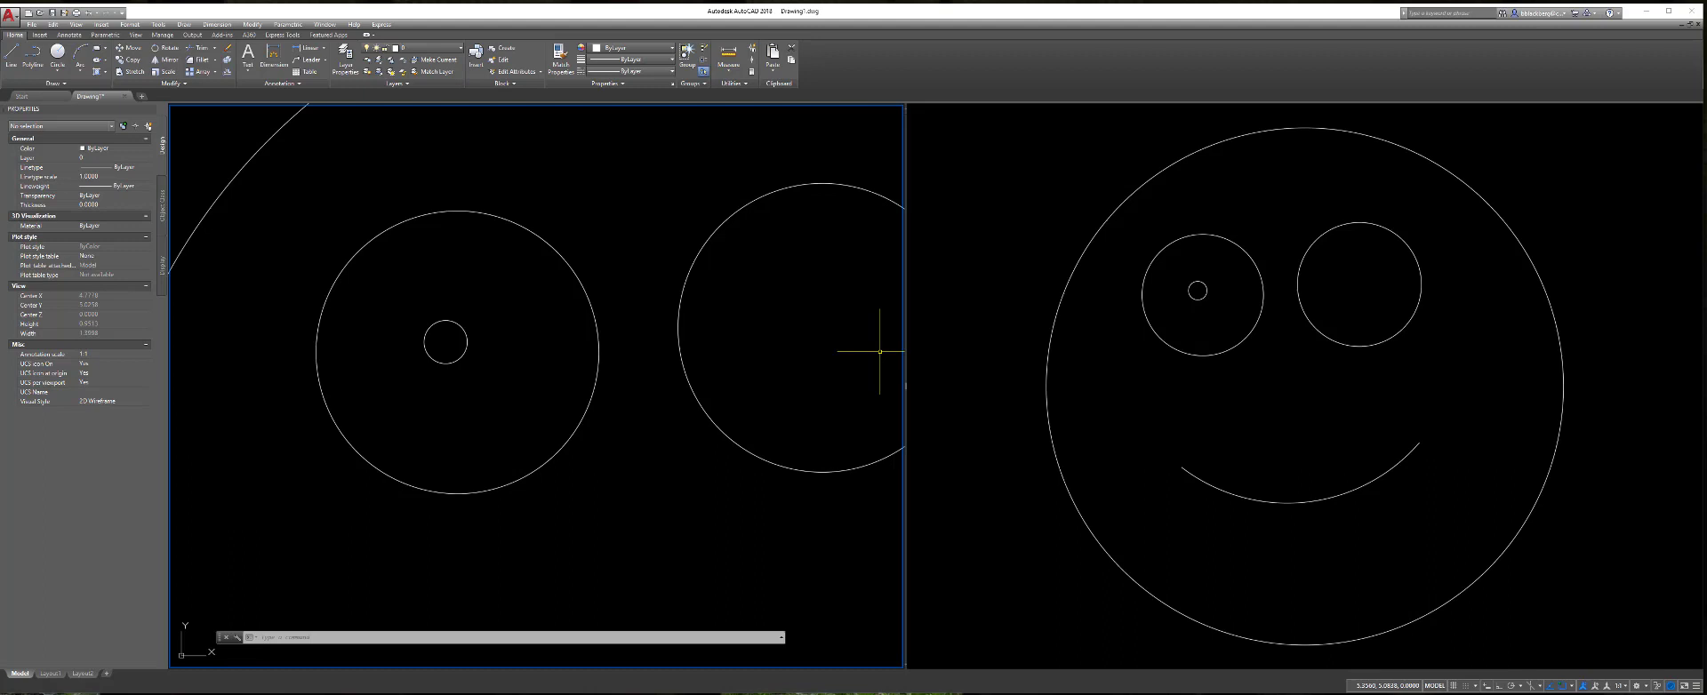
- Draw a three-point eyebrow arc above the left eye with the ARC command
key("Escape")
key("Escape")
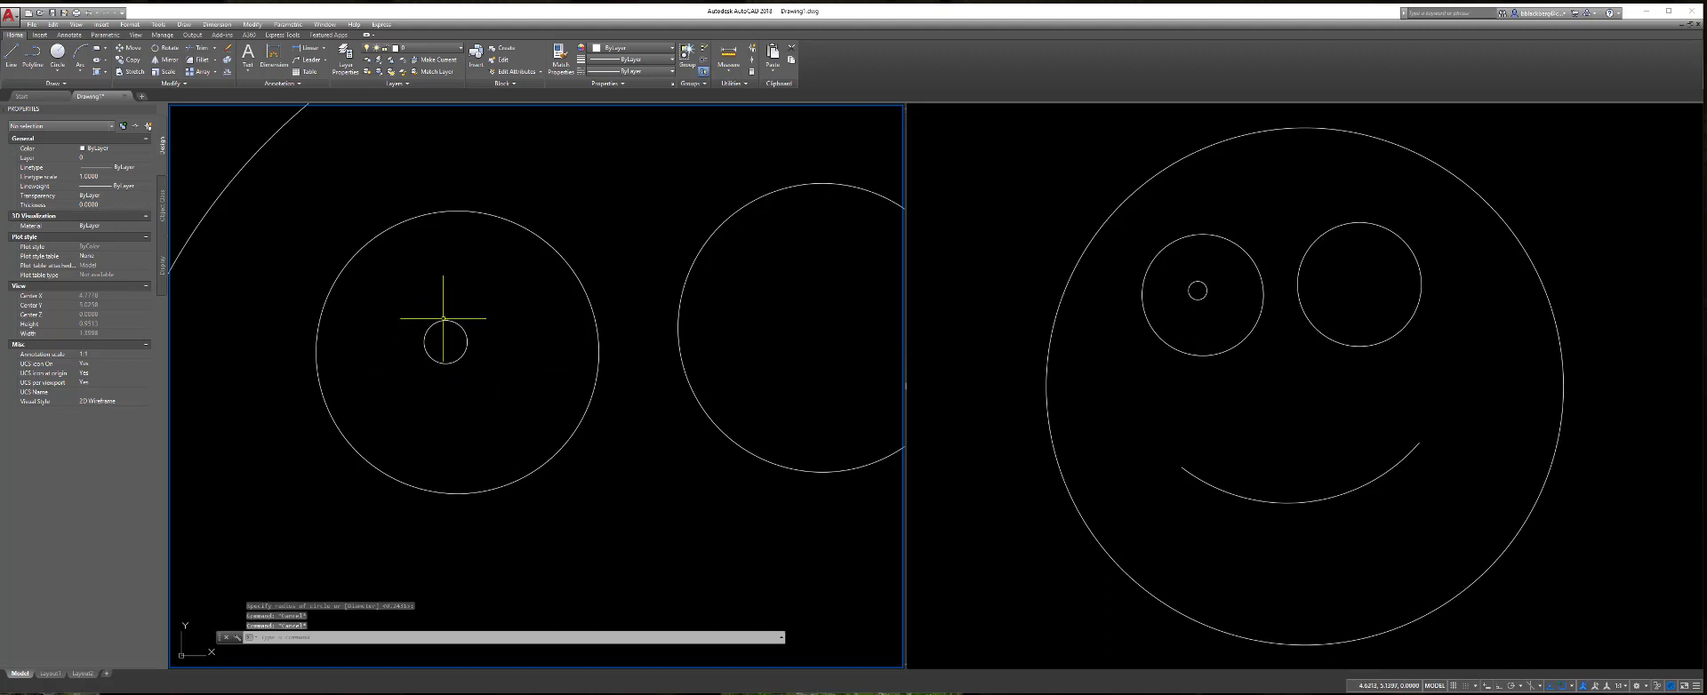
type("arc")
key("Return")
left_click(327, 215)
left_click(452, 173)
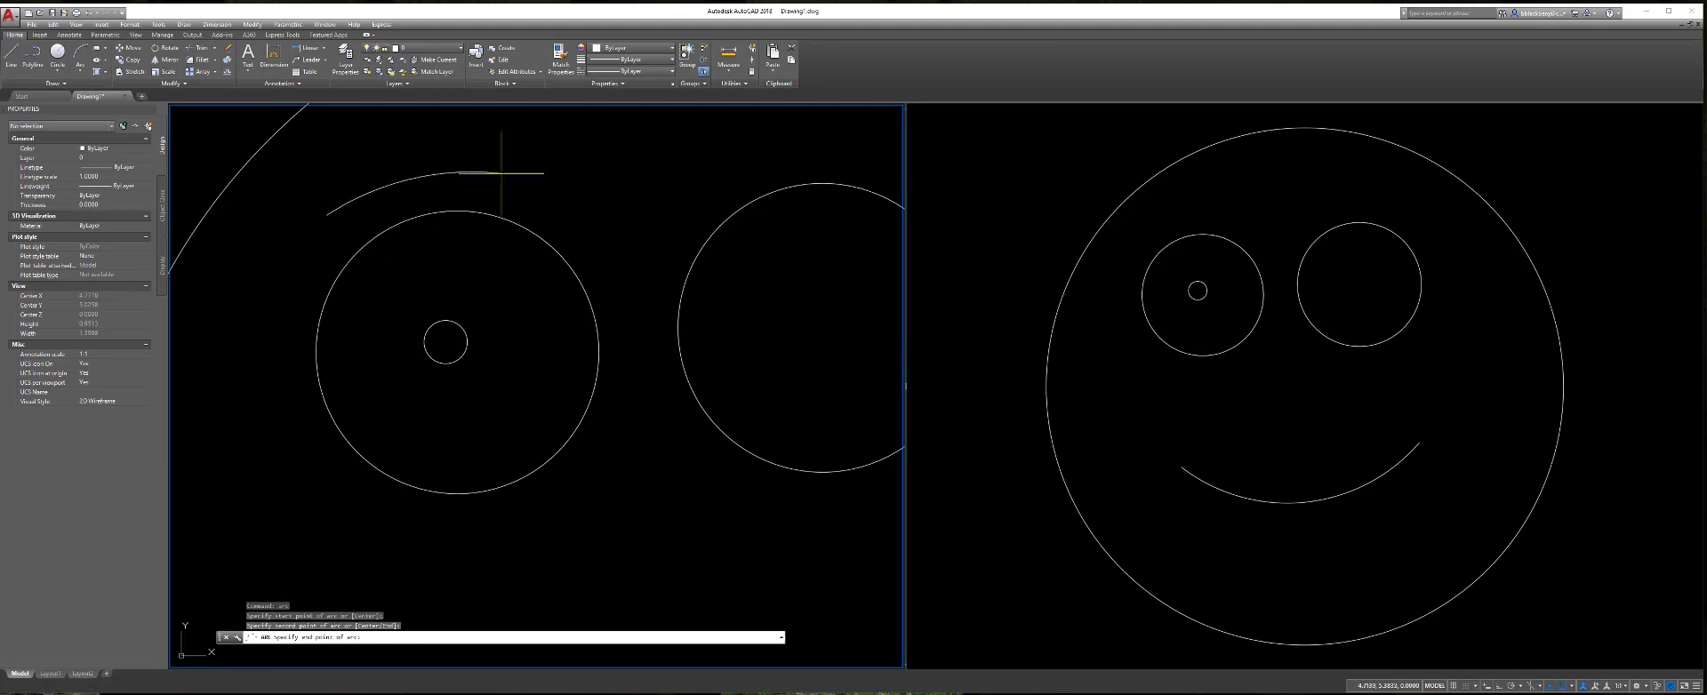
left_click(582, 213)
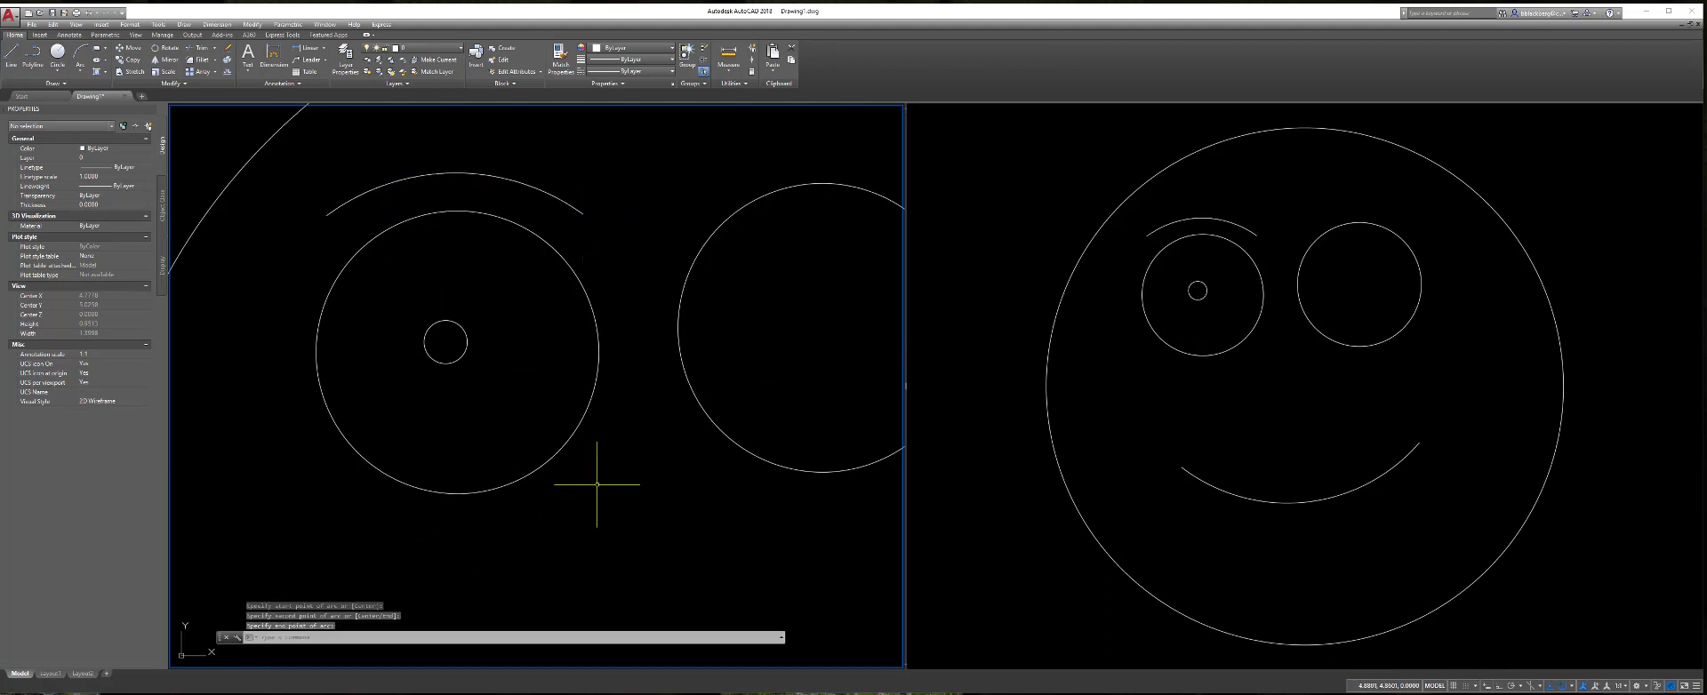
- Draw a three-point curved nose arc below the eyes
key("Return")
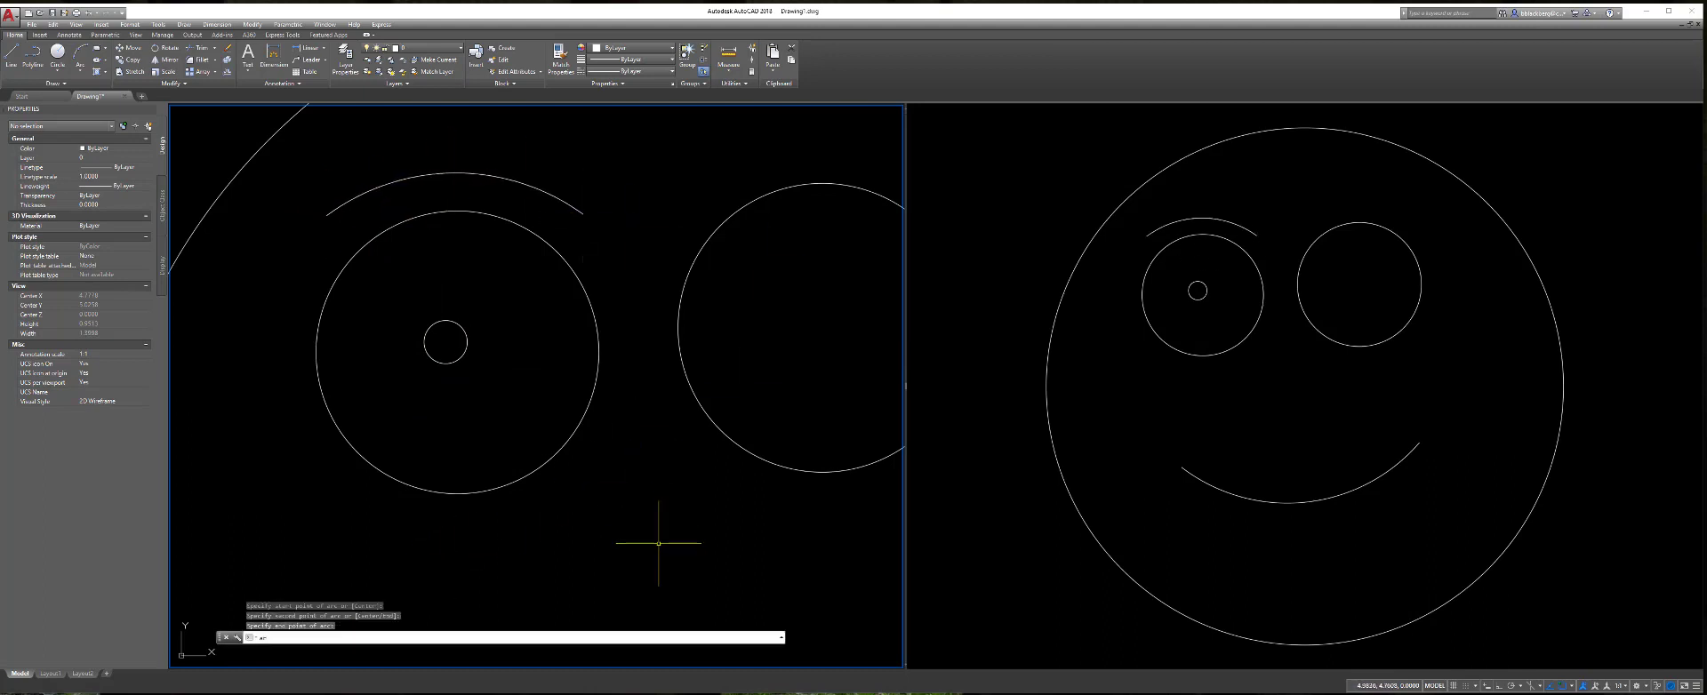
left_click(648, 491)
left_click(635, 533)
left_click(650, 583)
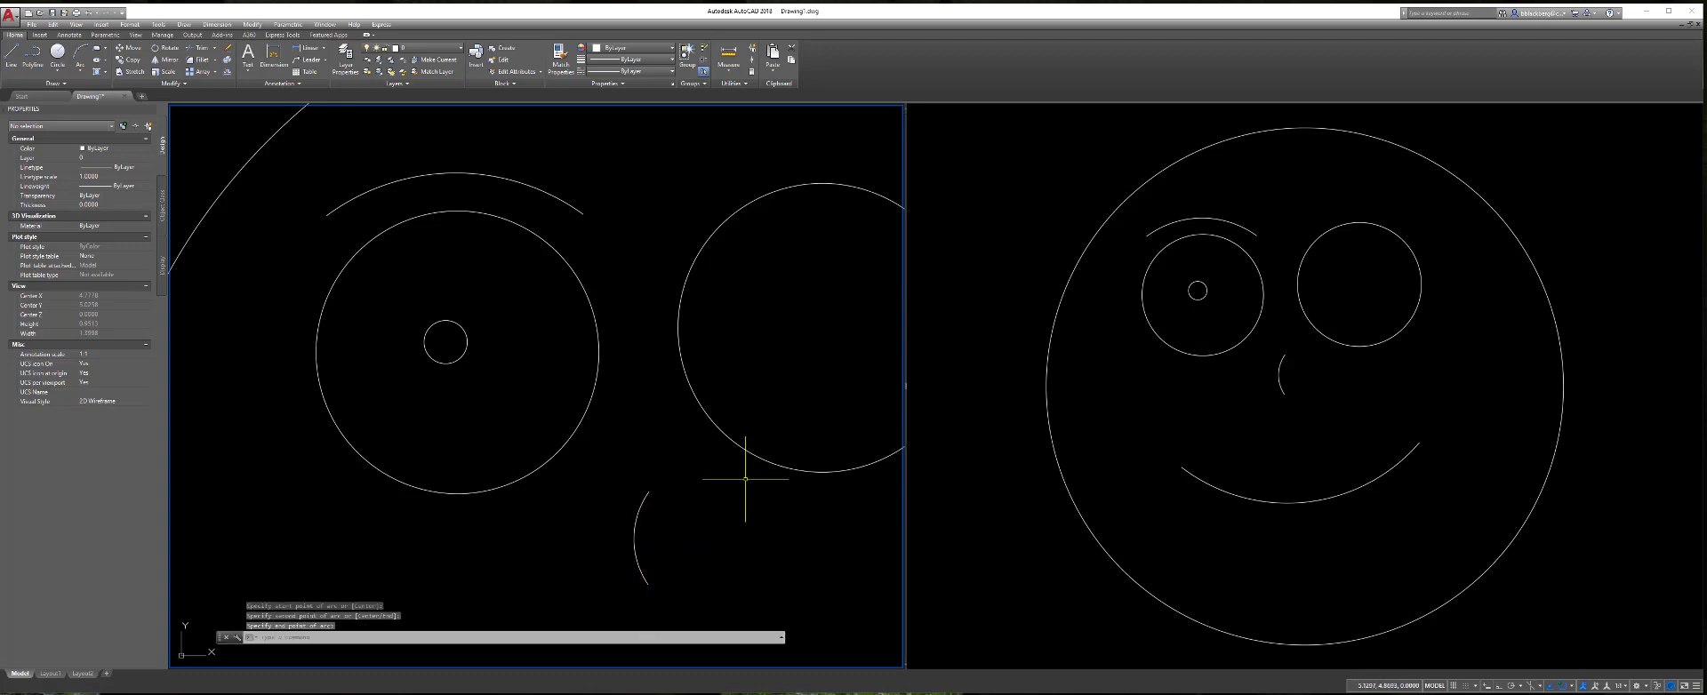